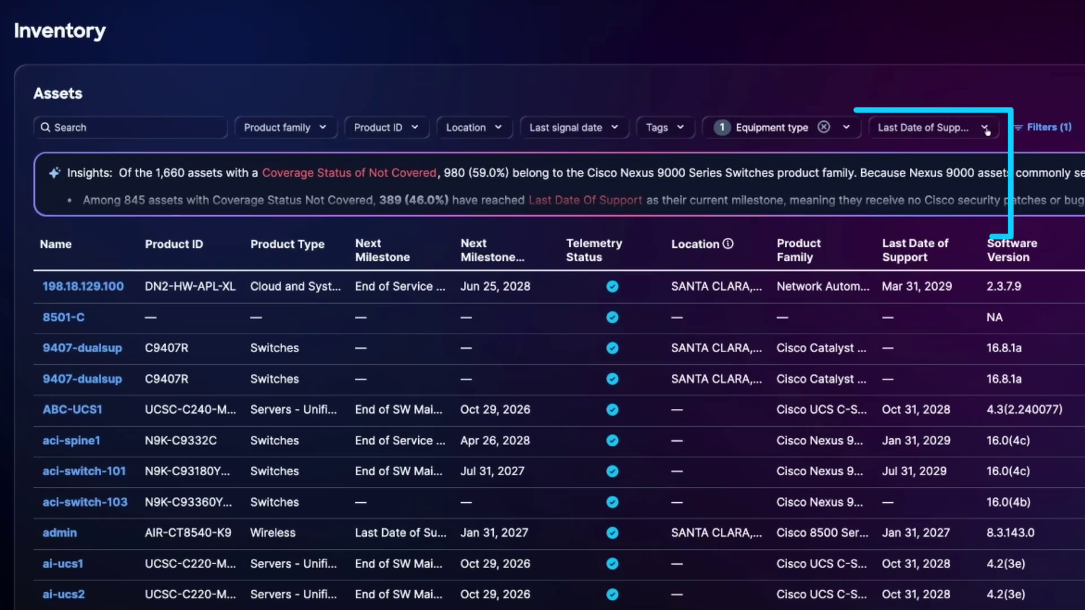
# Filter the asset inventory to a Last Date of Support within 12 months and to assets affected by security advisories.
pyautogui.click(742, 140)
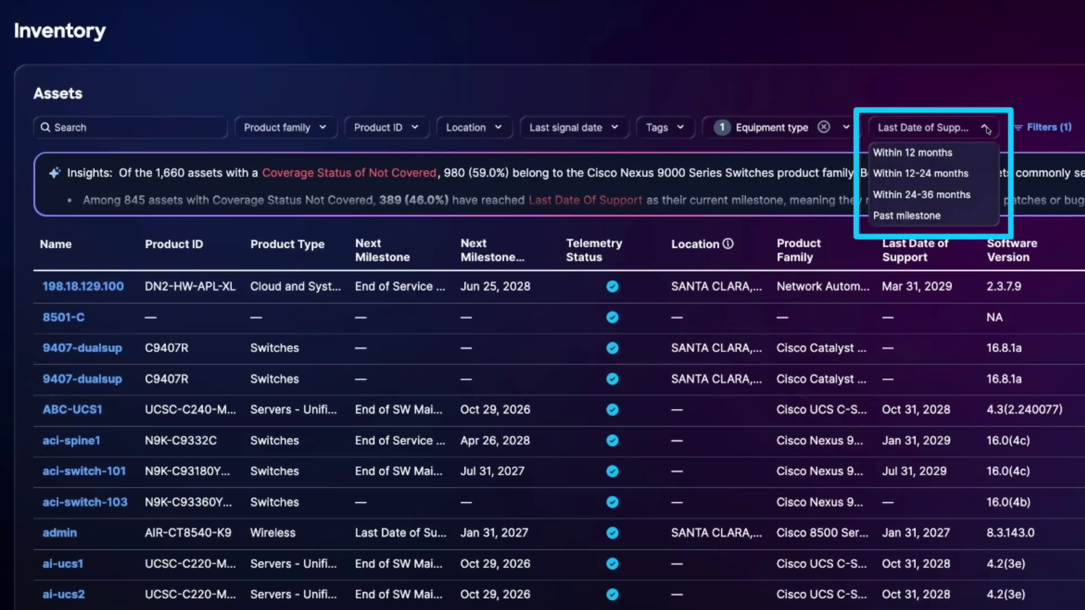
pyautogui.click(935, 153)
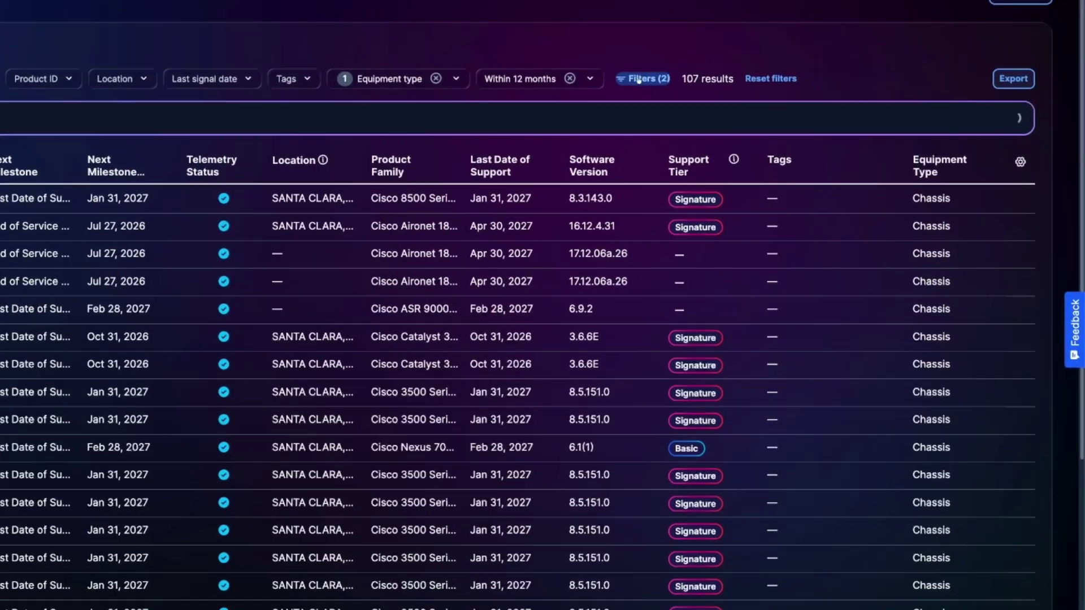
pyautogui.click(785, 139)
pyautogui.scroll(-12, 903, 413)
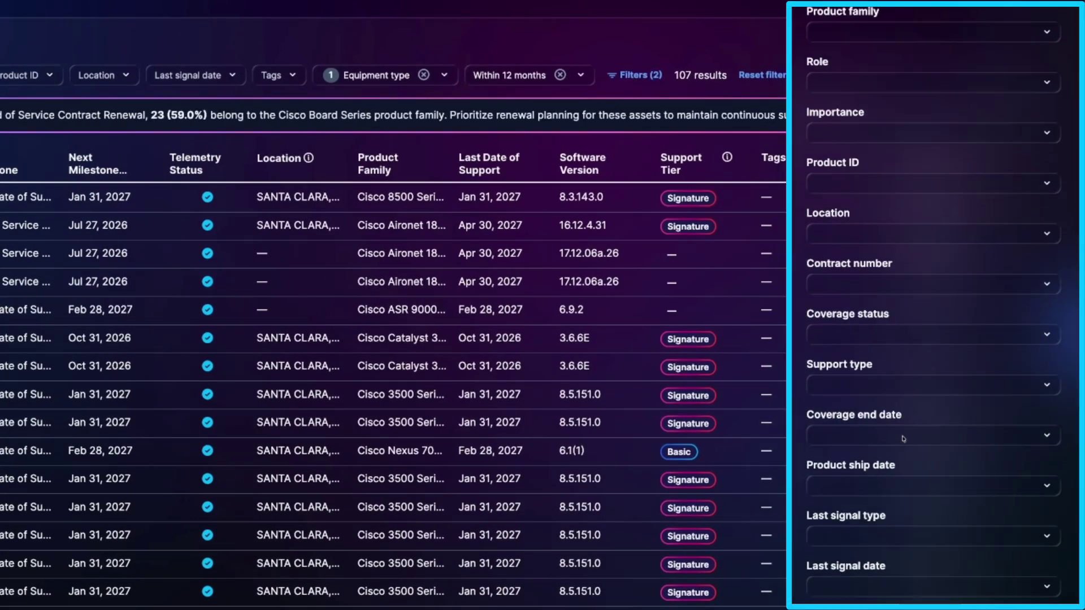
pyautogui.scroll(-3, 896, 427)
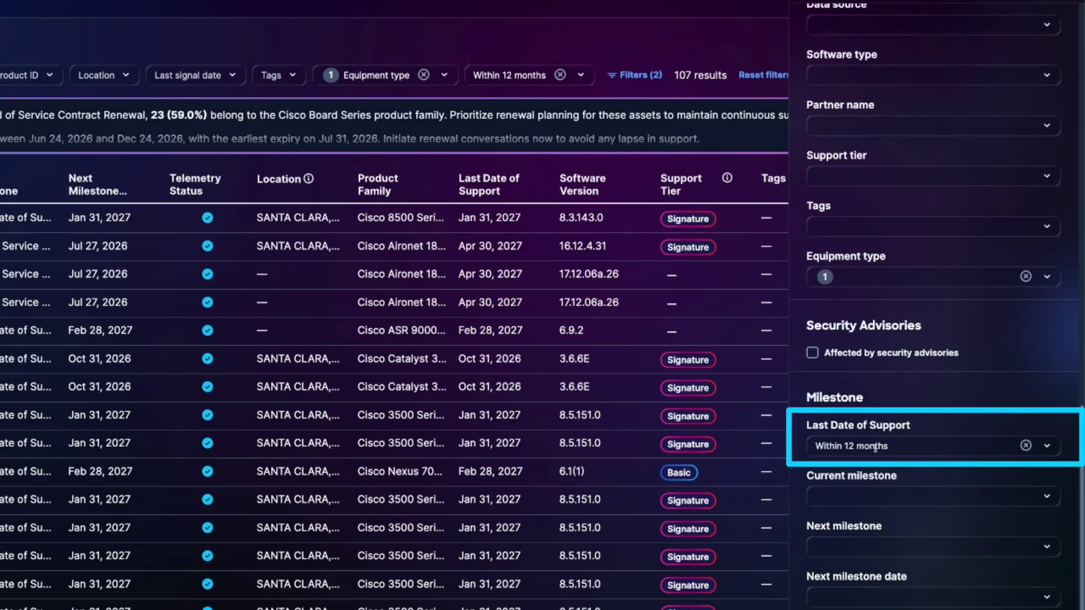
pyautogui.click(813, 353)
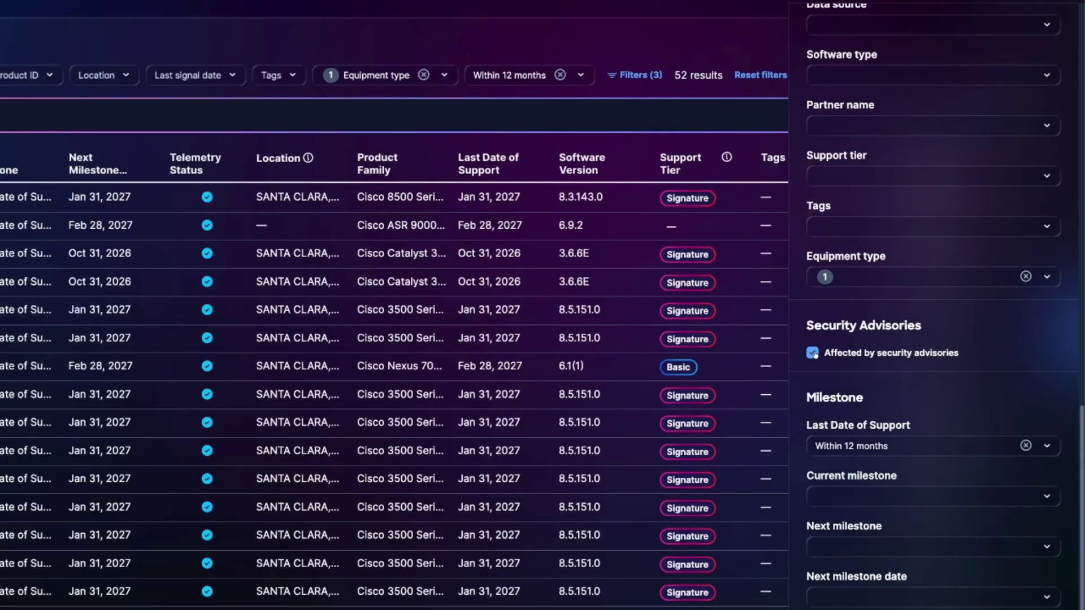
# Save the current set of filters as EOL-12m-vuln and close the filter settings.
pyautogui.scroll(-3, 904, 452)
pyautogui.click(1024, 585)
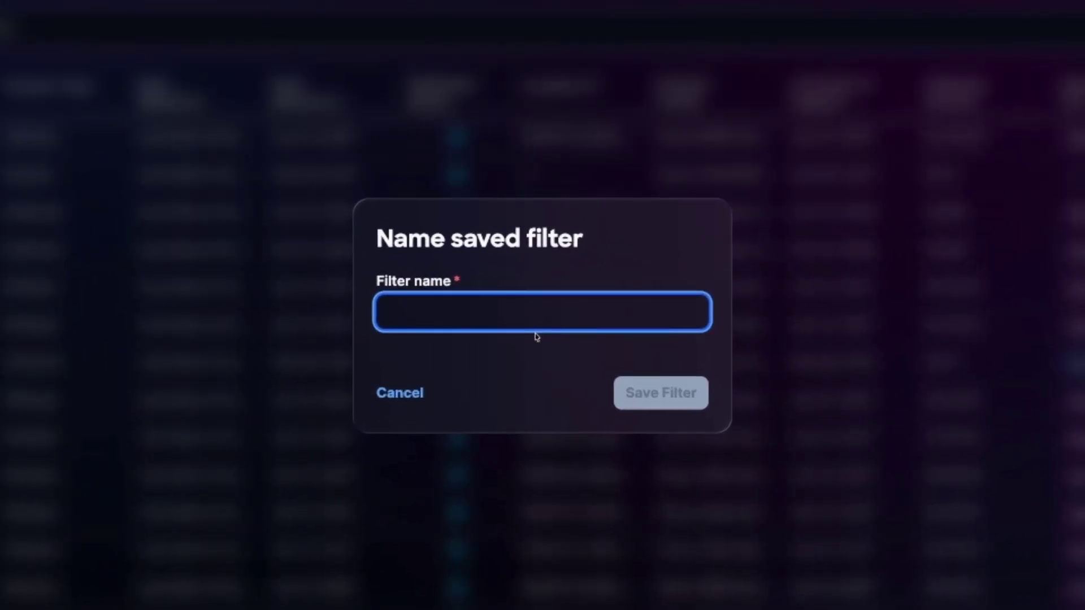
pyautogui.write('EOL-12m-v')
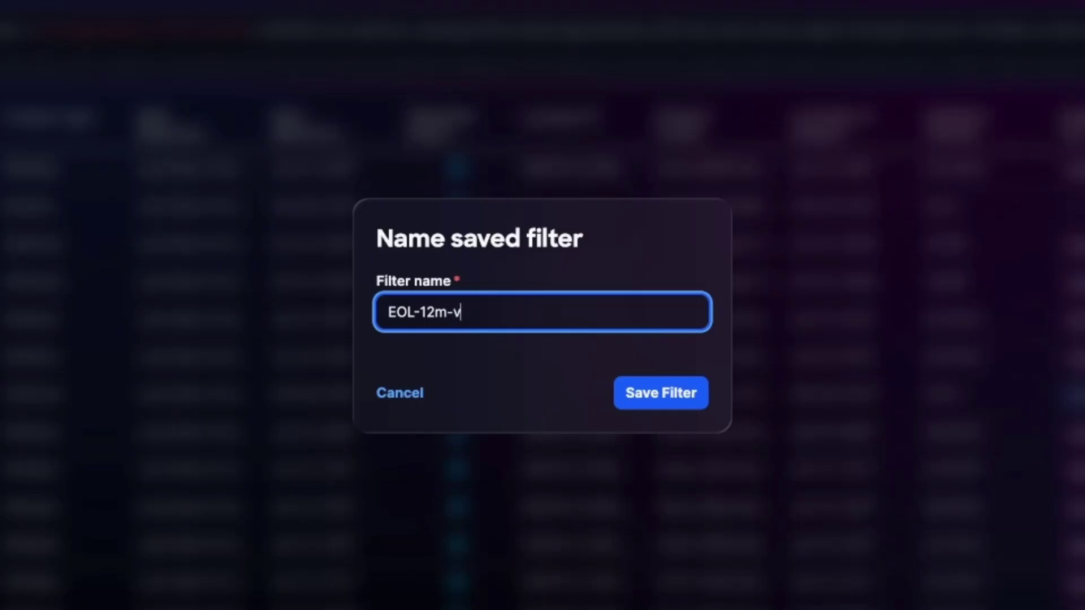
pyautogui.write('uln')
pyautogui.click(637, 405)
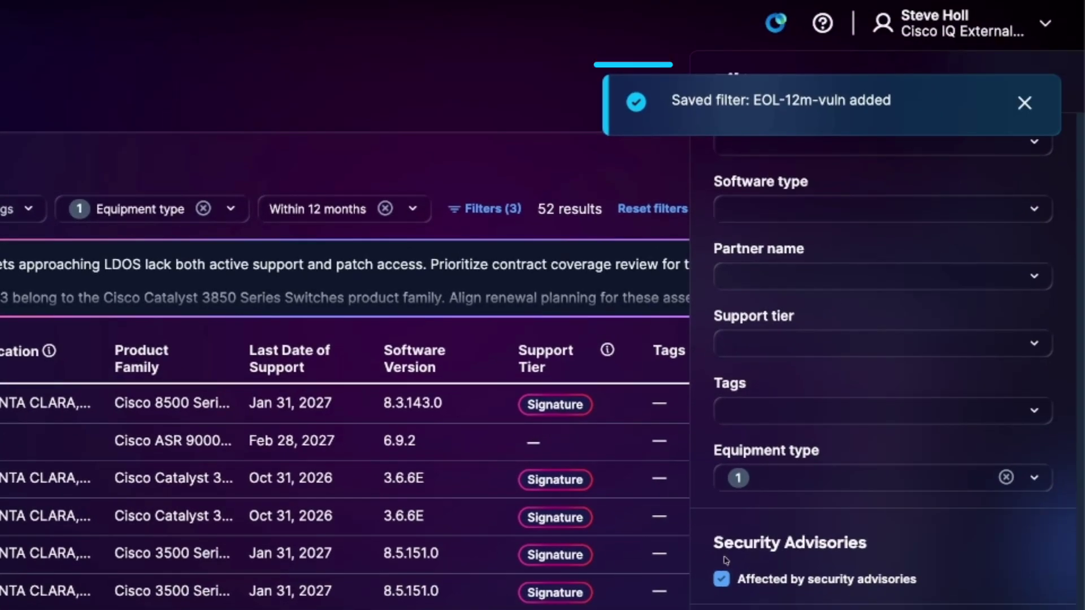
pyautogui.click(1025, 103)
pyautogui.click(1063, 79)
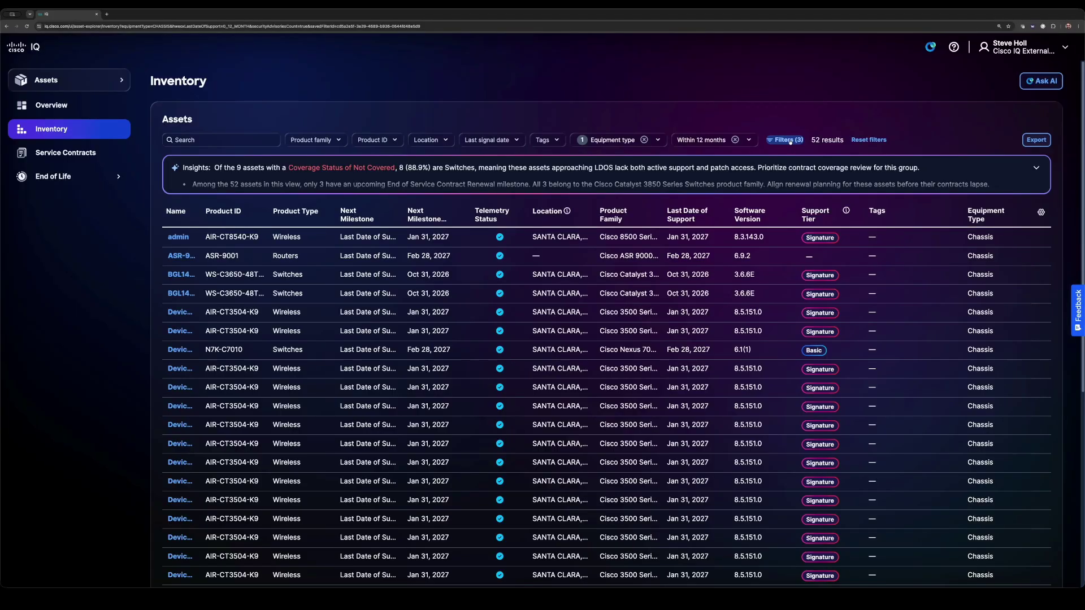
# Reopen the filter settings and select the saved filter EOL-12m-vuln.
pyautogui.click(790, 140)
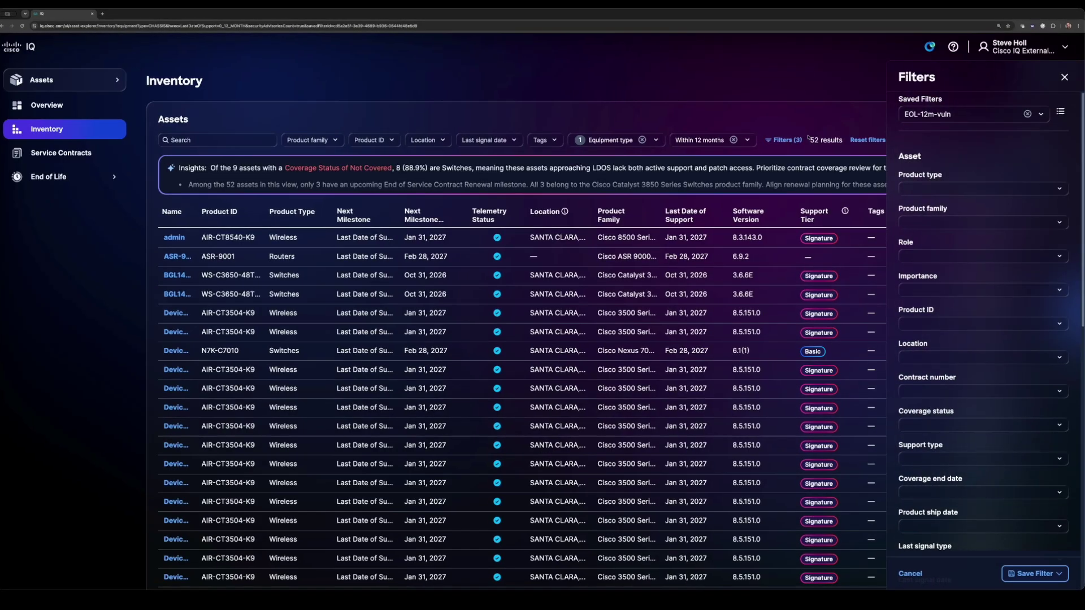
pyautogui.click(1027, 117)
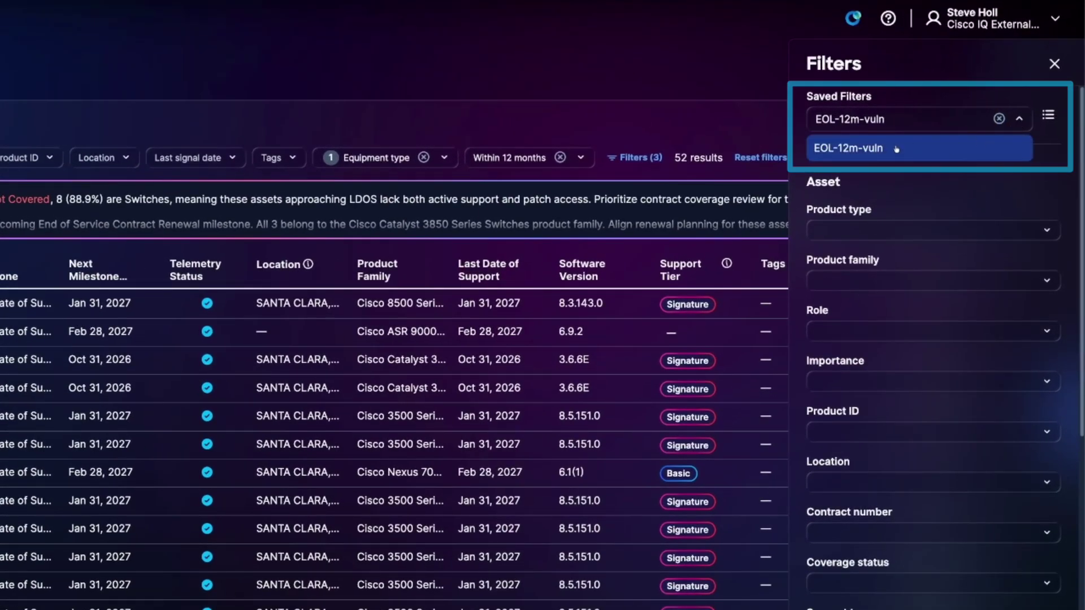
pyautogui.click(919, 143)
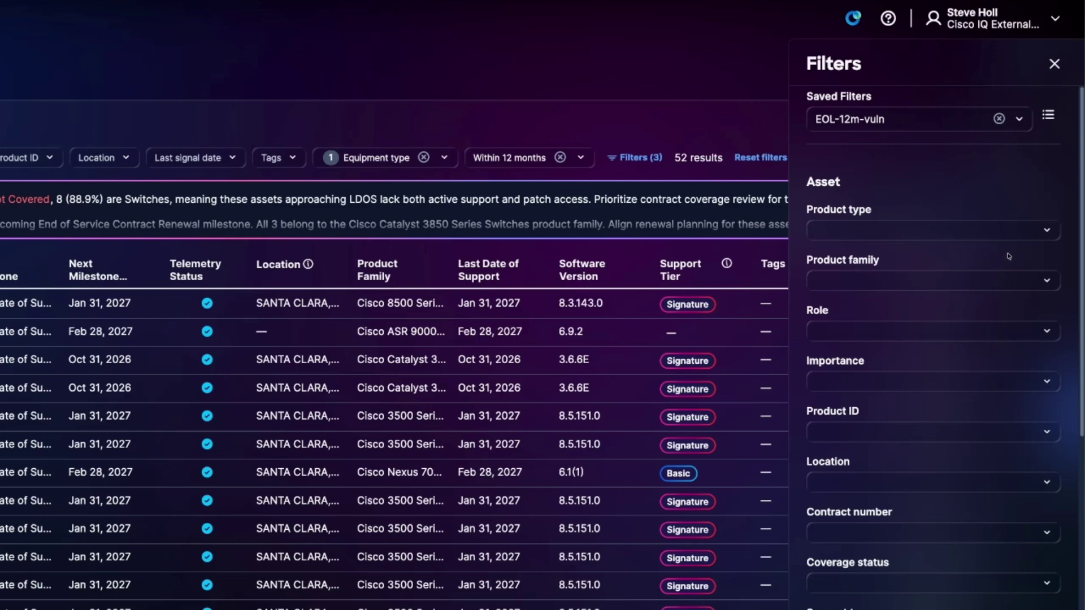
# Delete EOL-12m-vuln from the list of saved filters and dismiss the notification.
pyautogui.click(1049, 114)
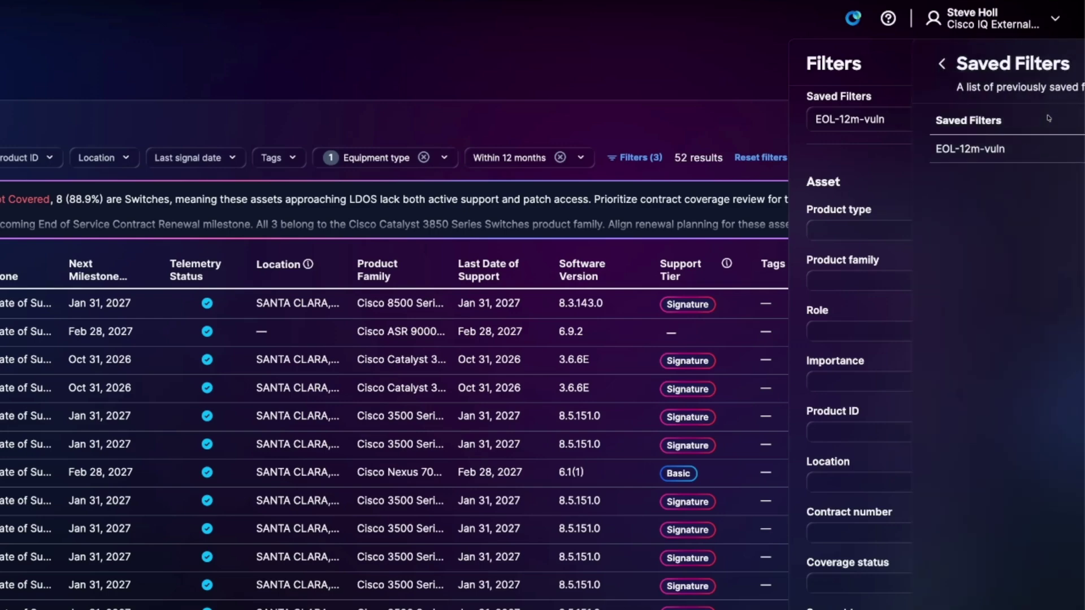
pyautogui.click(1052, 150)
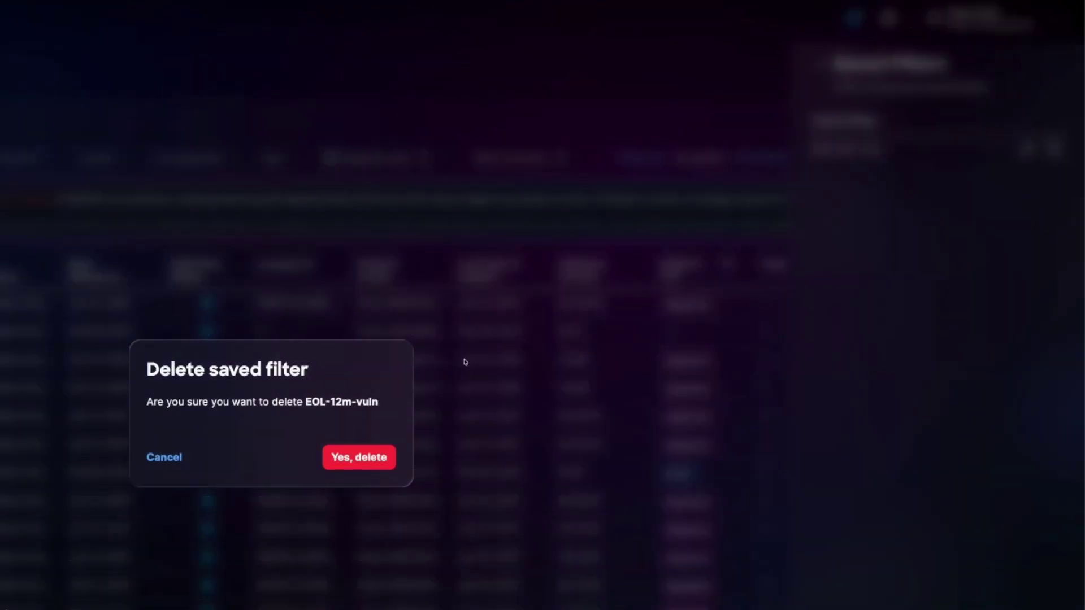
pyautogui.click(365, 460)
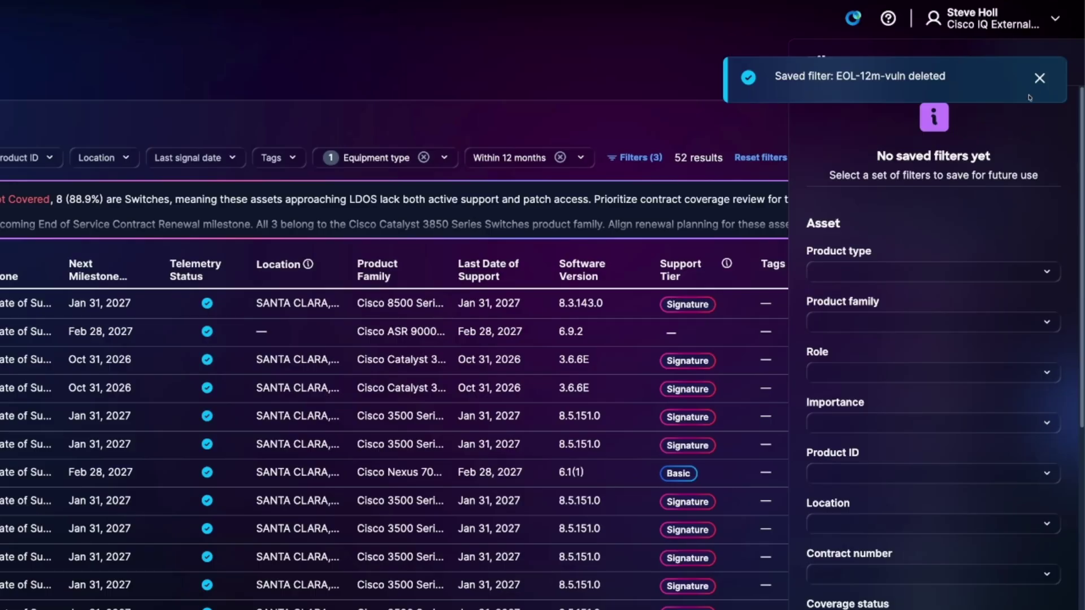
pyautogui.click(1039, 78)
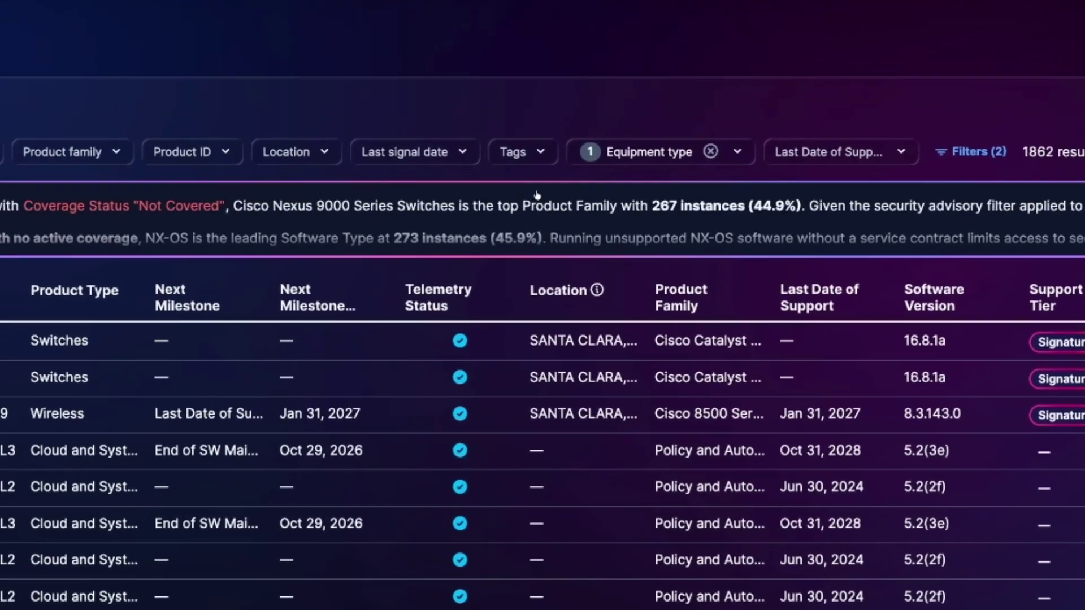
# Filter the assets by the Location:Texas tag and widen the Name column of the table.
pyautogui.click(573, 152)
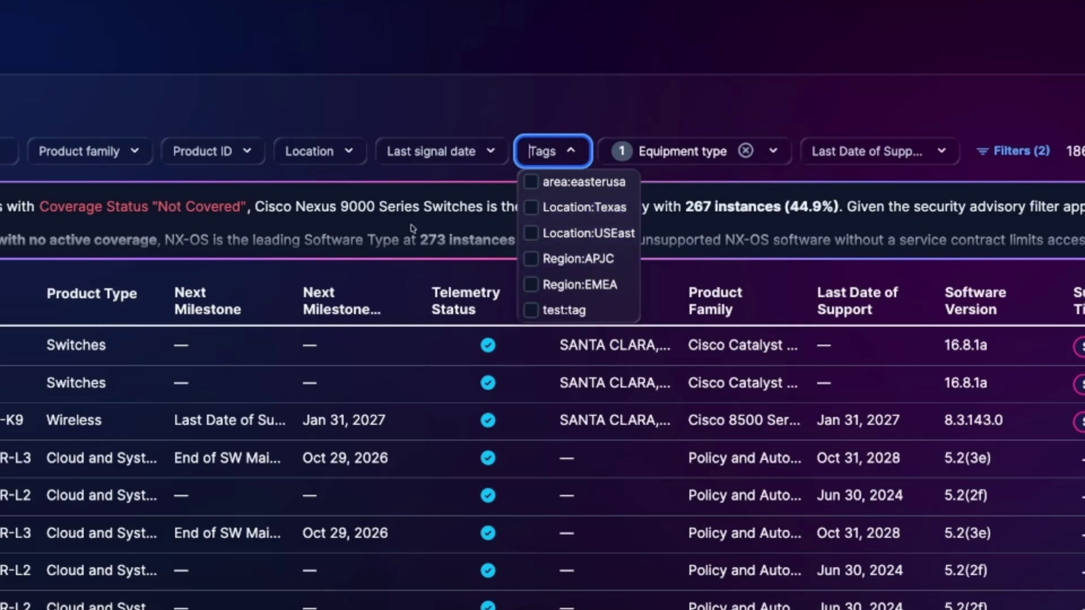
pyautogui.click(532, 209)
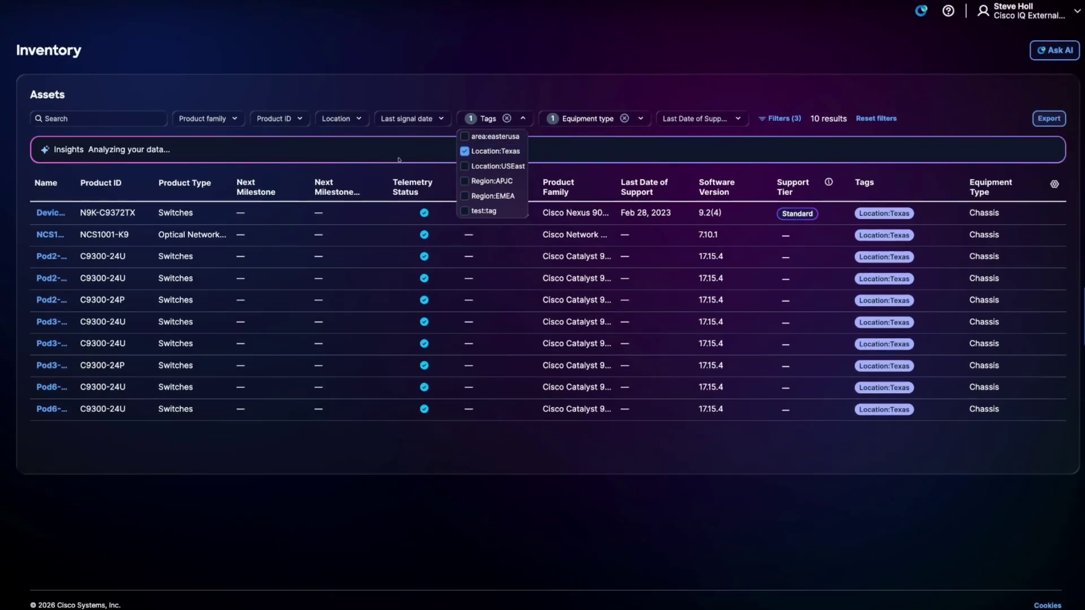
pyautogui.click(355, 177)
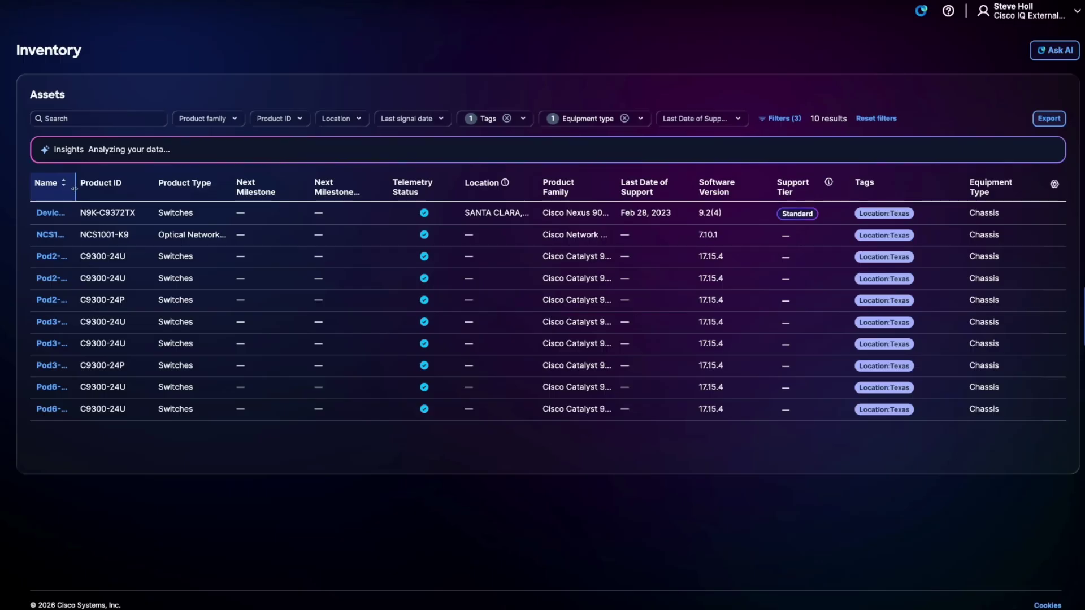
pyautogui.moveTo(74, 188); pyautogui.dragTo(106, 188)
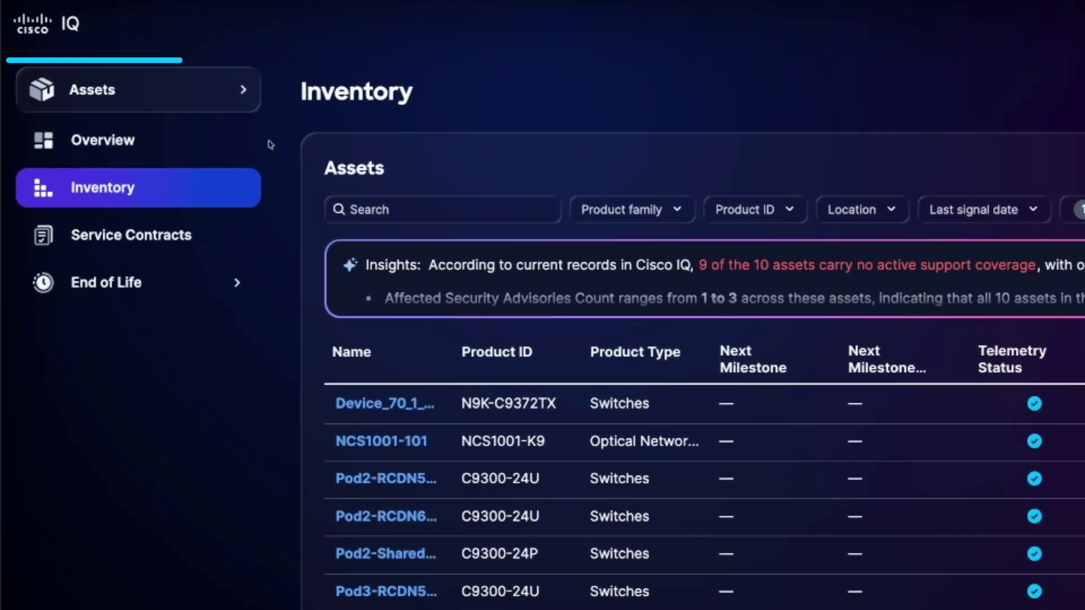
# Look up where System Settings is in the application navigation, and clear the Tags filter from the inventory.
pyautogui.click(248, 103)
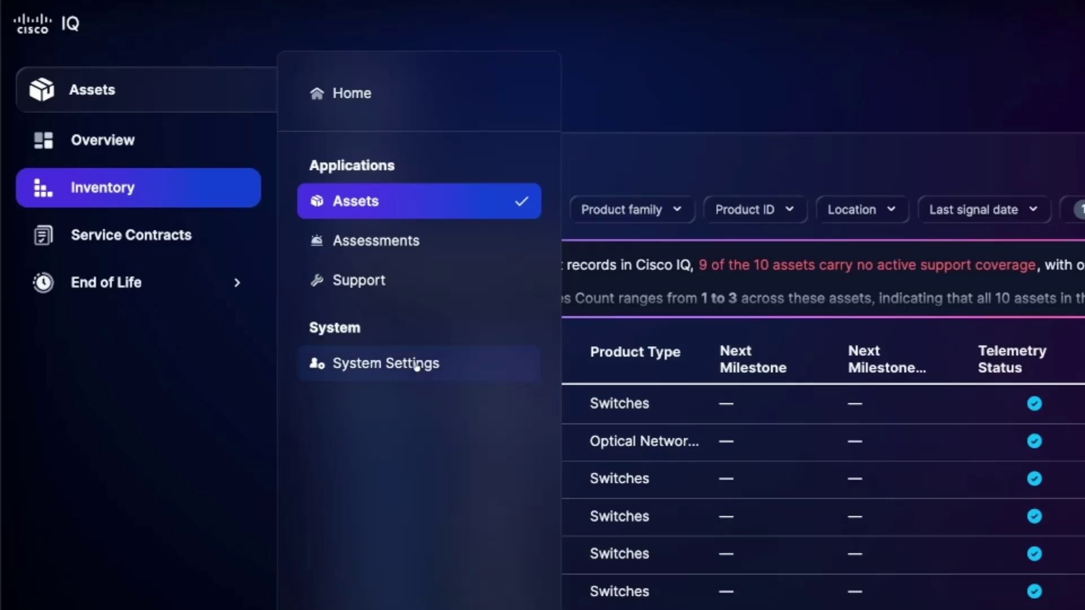
pyautogui.click(961, 152)
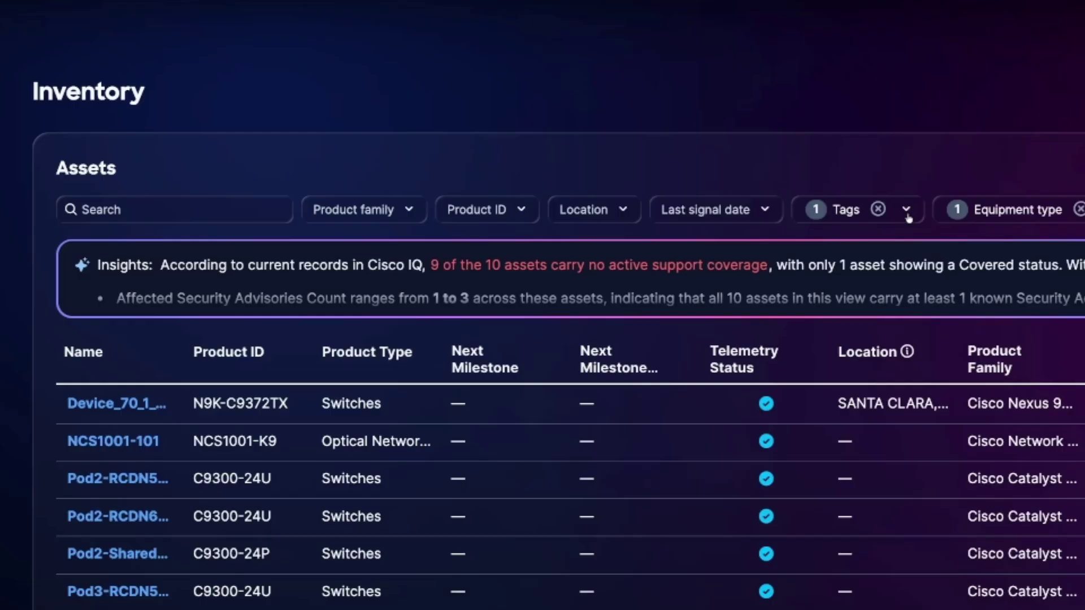
pyautogui.click(878, 210)
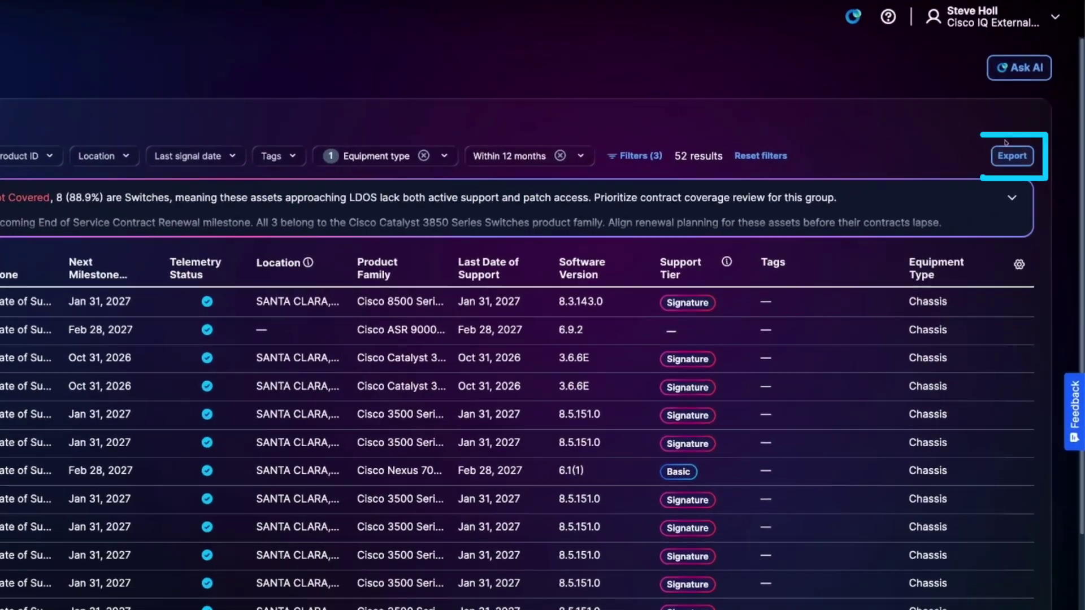
# In the export options, exclude the Equipment Type and Tags columns and move Coverage End Date directly below Software Version.
pyautogui.click(1030, 145)
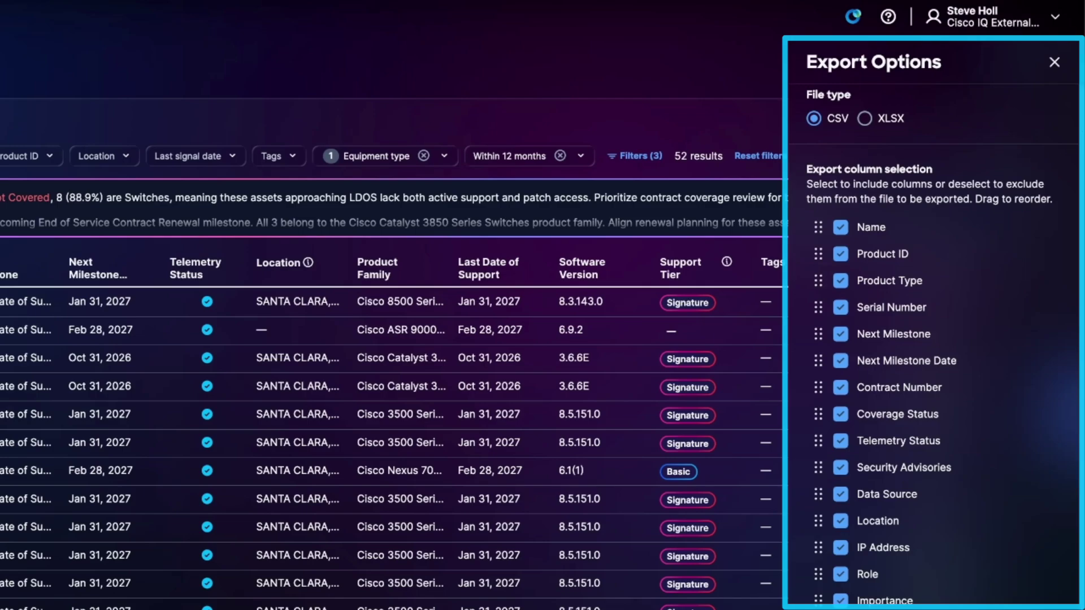
pyautogui.scroll(-5, 960, 452)
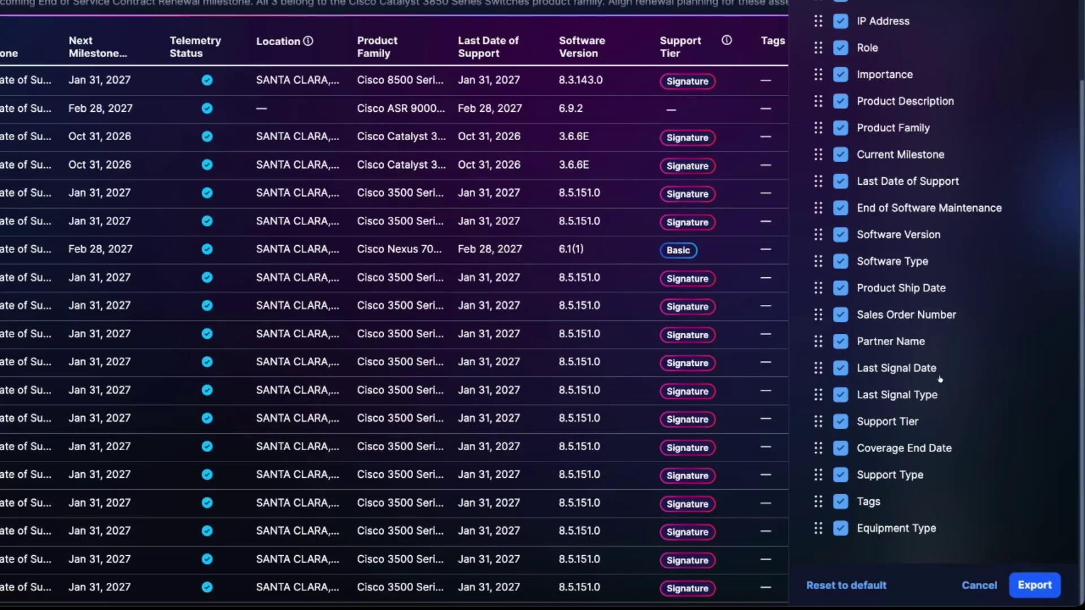
pyautogui.click(840, 528)
pyautogui.click(841, 502)
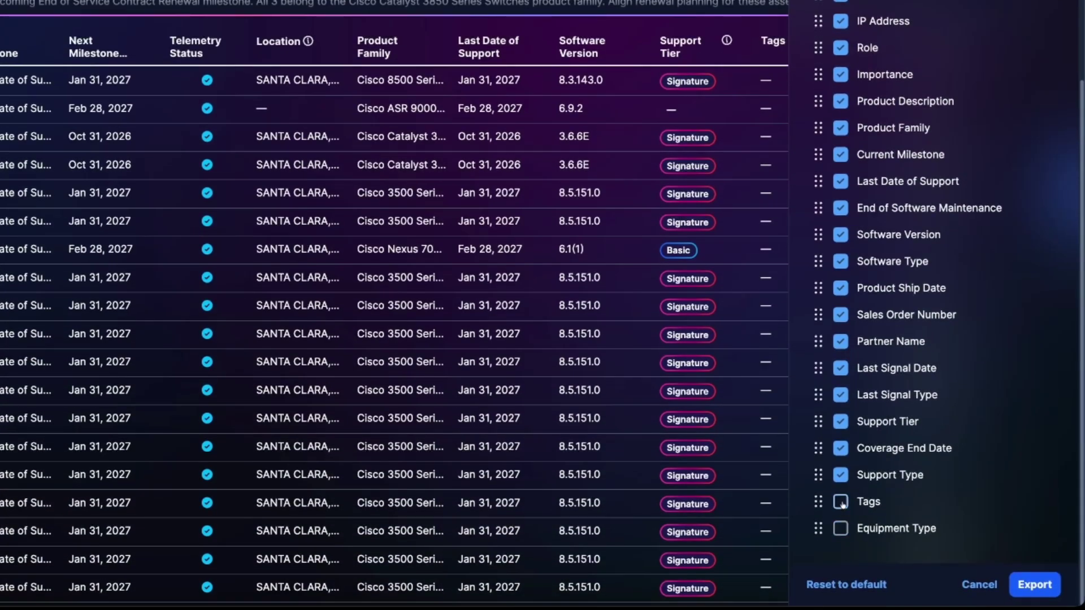
pyautogui.click(840, 528)
pyautogui.moveTo(818, 448); pyautogui.dragTo(803, 267)
# Set the export file type to XLSX and export the filtered asset list.
pyautogui.scroll(5, 838, 272)
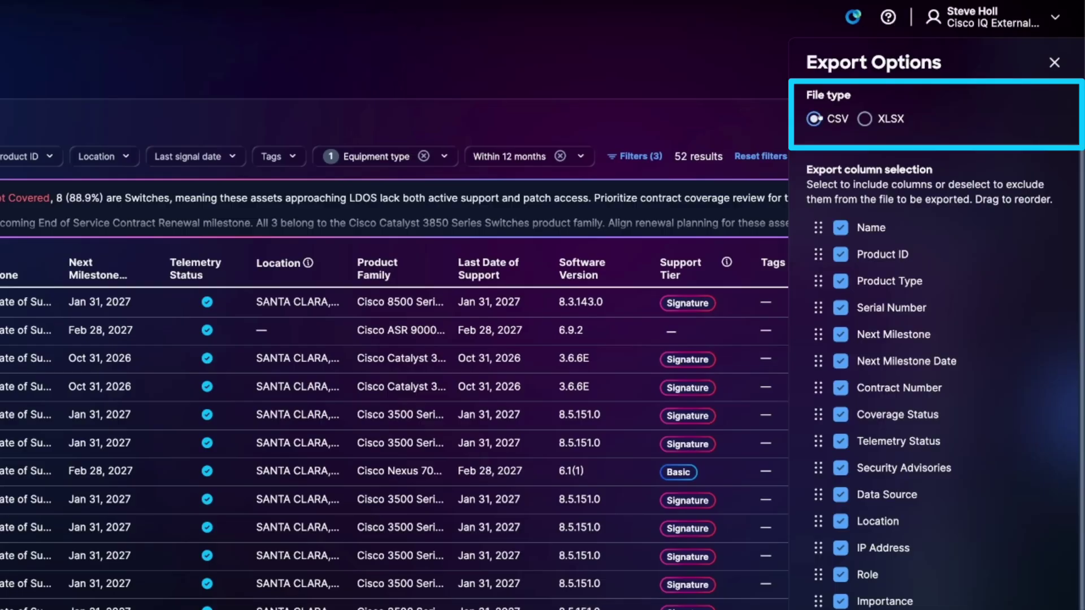
pyautogui.click(864, 119)
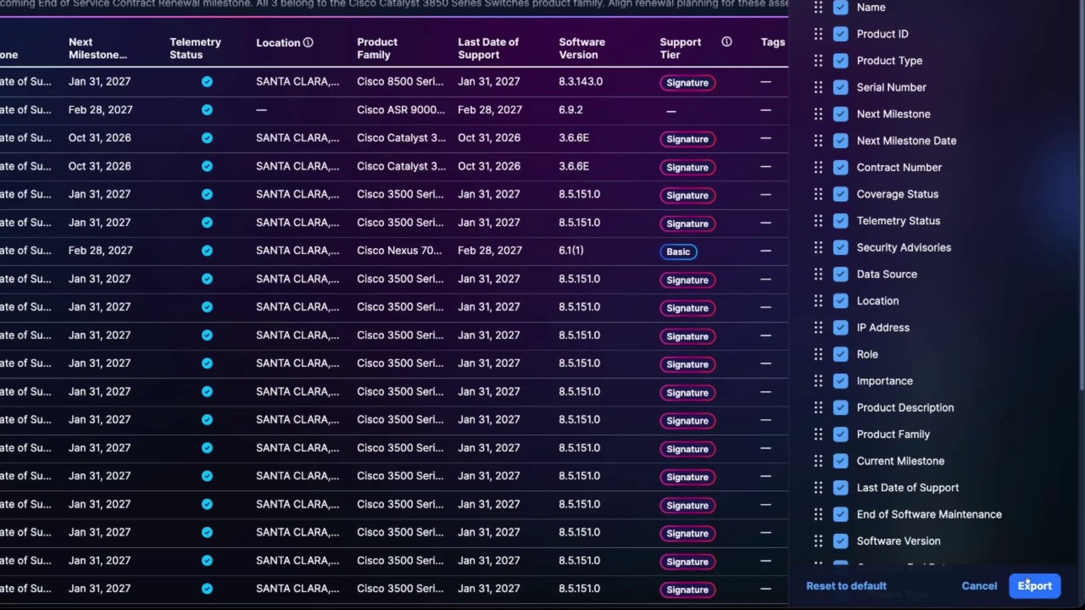
pyautogui.click(1033, 585)
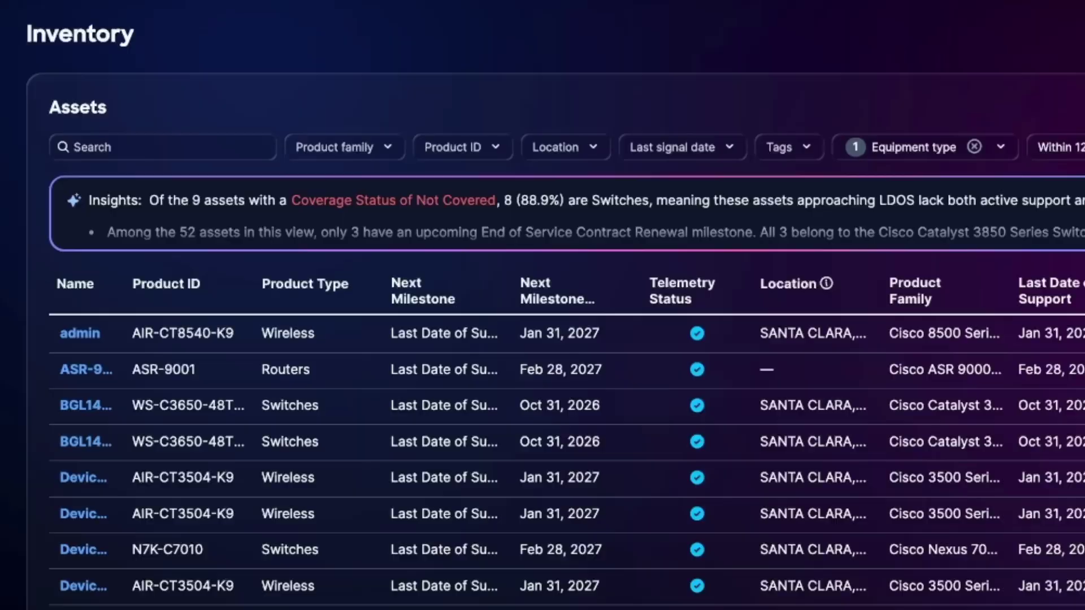
# Open the details of the asset named admin and examine its Last Date of Support, software release and install location.
pyautogui.click(177, 238)
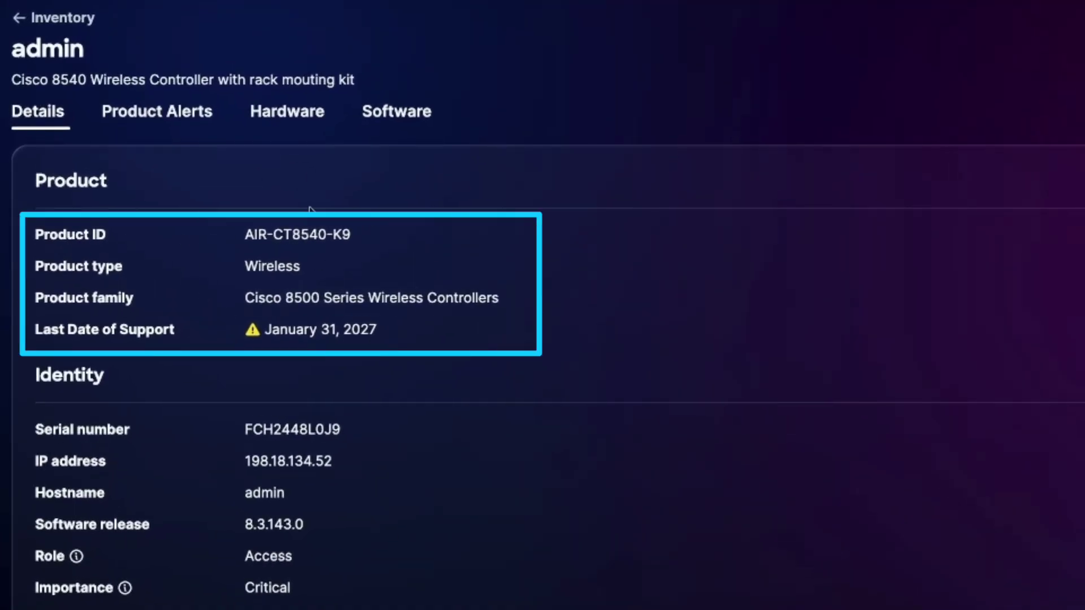
pyautogui.moveTo(278, 332); pyautogui.dragTo(317, 330)
pyautogui.click(283, 335)
pyautogui.scroll(-6, 407, 380)
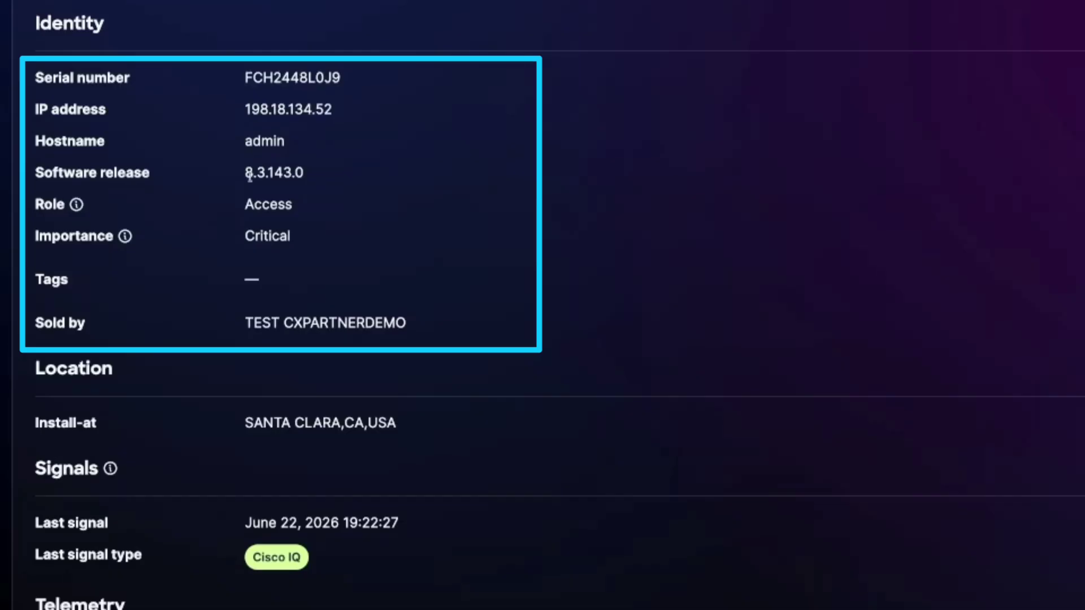
pyautogui.moveTo(250, 176); pyautogui.dragTo(296, 175)
pyautogui.click(302, 252)
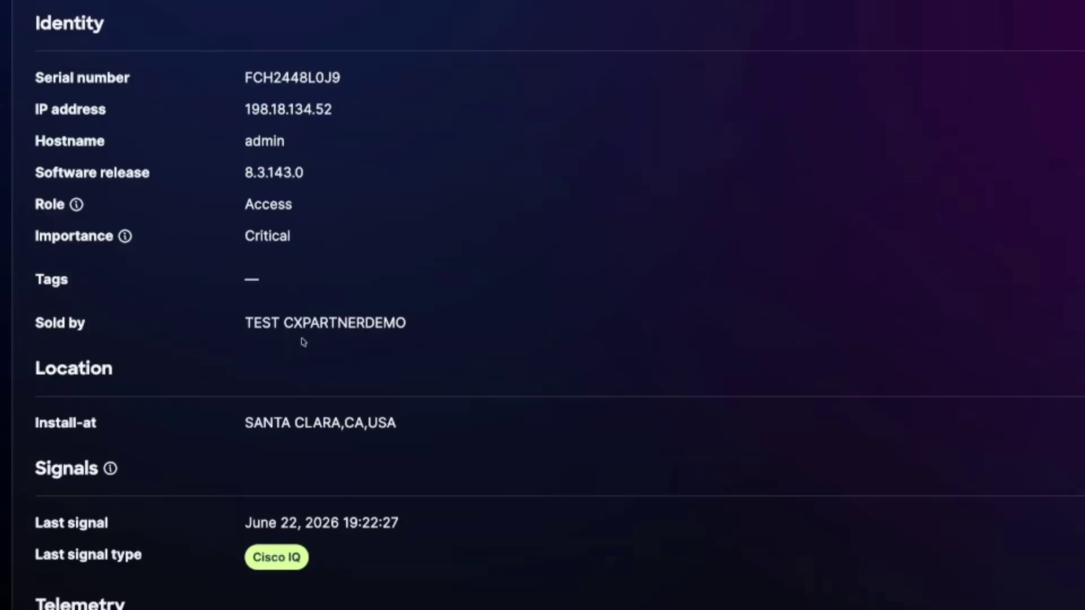
pyautogui.scroll(-6, 242, 324)
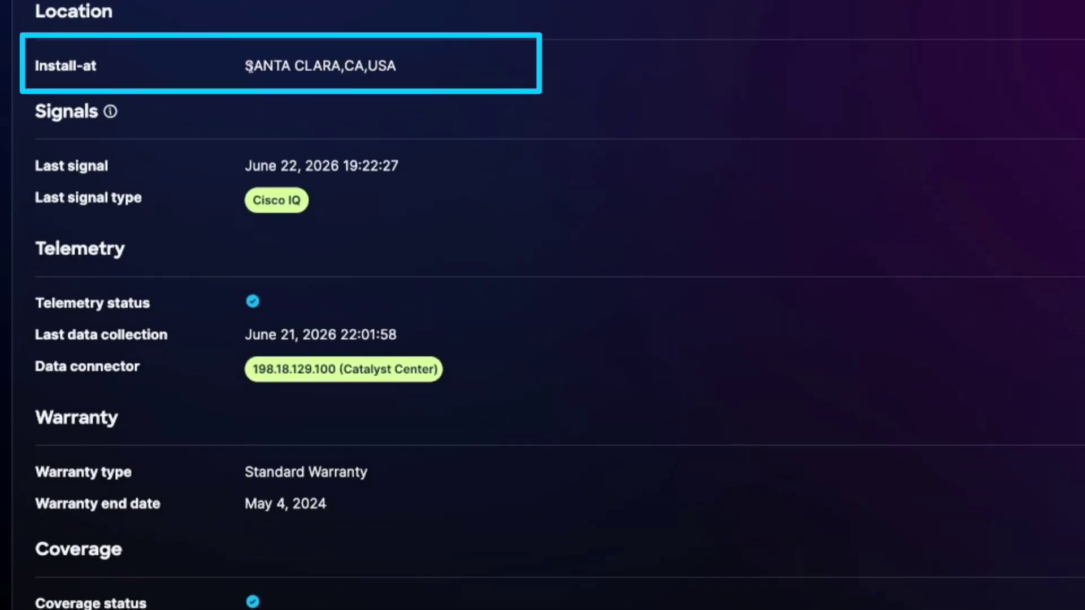
pyautogui.moveTo(253, 66); pyautogui.dragTo(394, 67)
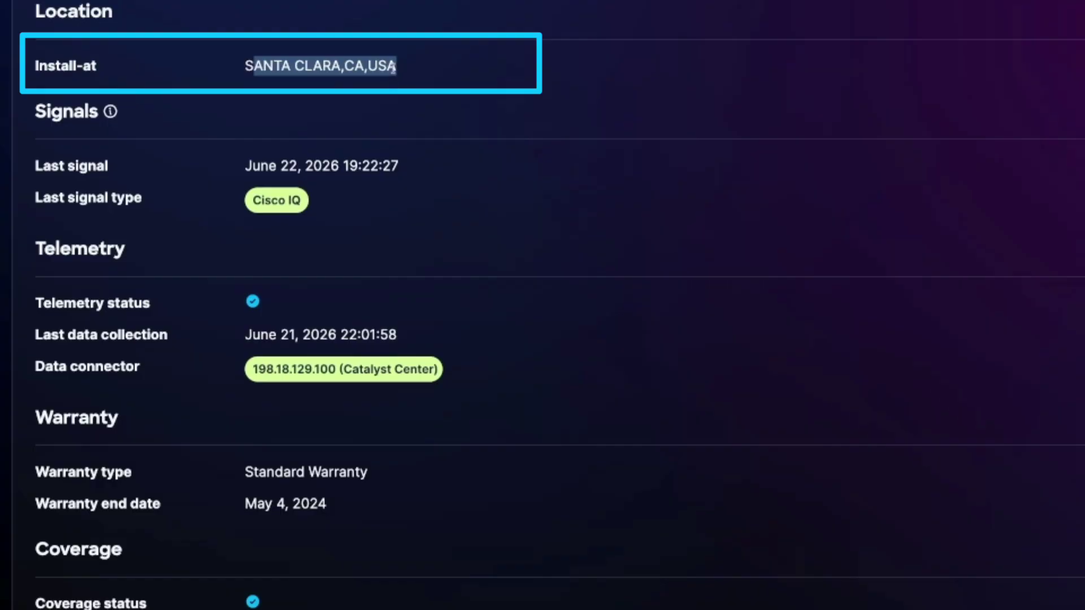
pyautogui.click(394, 79)
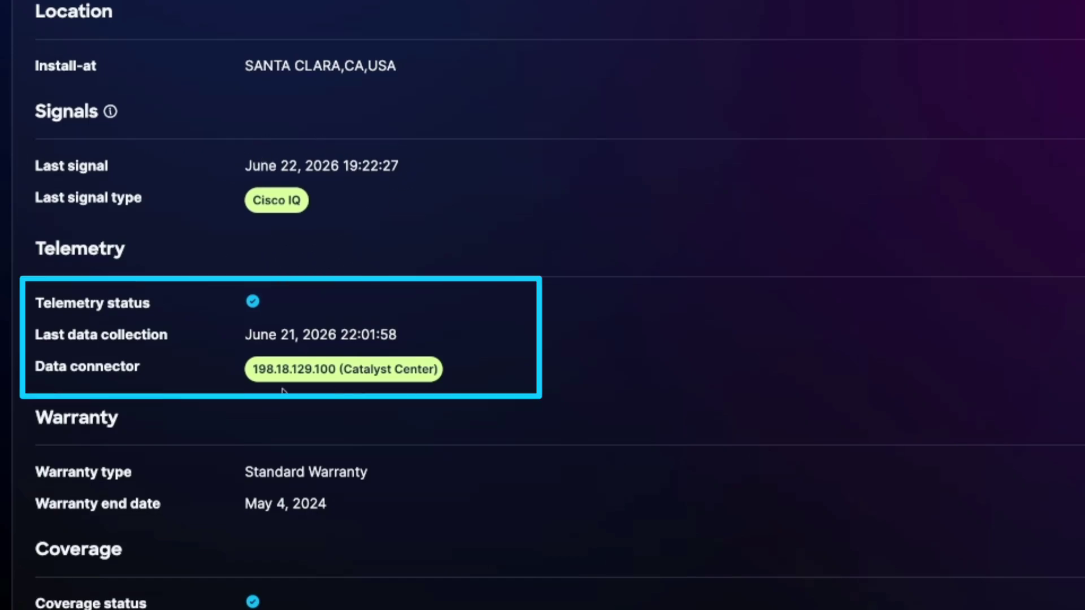
# Examine the asset's telemetry data connector, warranty and coverage information in its details.
pyautogui.moveTo(347, 368); pyautogui.dragTo(434, 368)
pyautogui.click(463, 318)
pyautogui.scroll(-3, 462, 317)
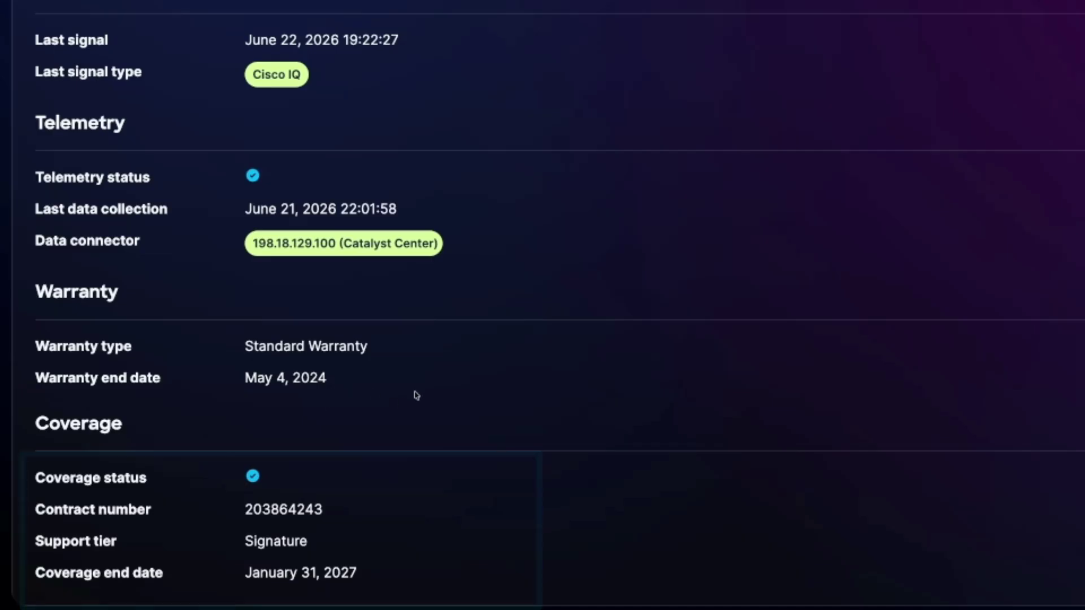
# Open the asset's product alerts and review its security advisories, field notices and hardware end-of-life announcement.
pyautogui.scroll(10, 414, 395)
pyautogui.click(193, 108)
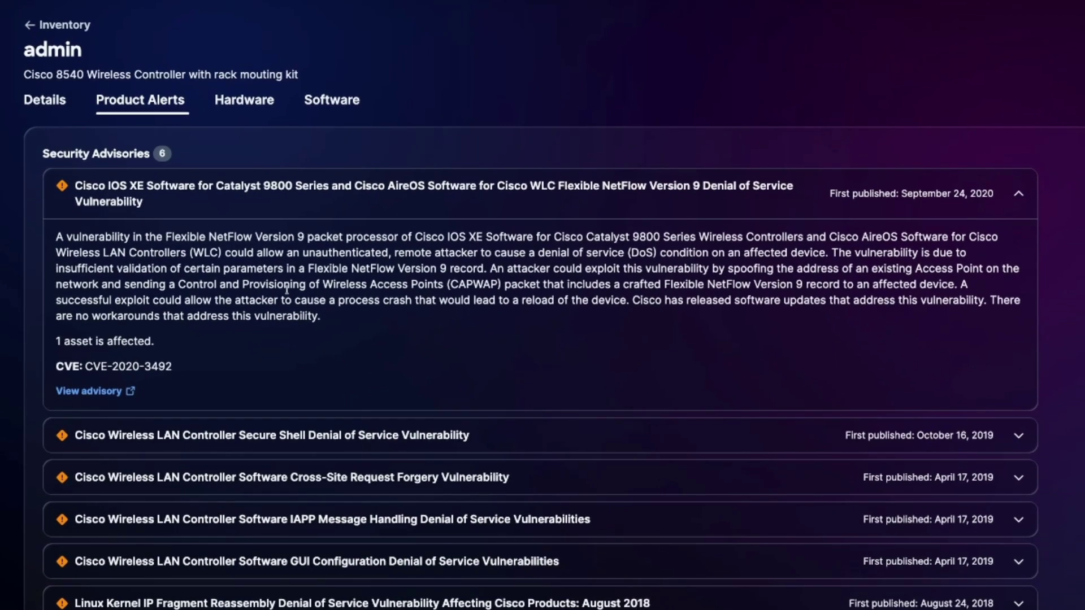
pyautogui.scroll(-7, 280, 279)
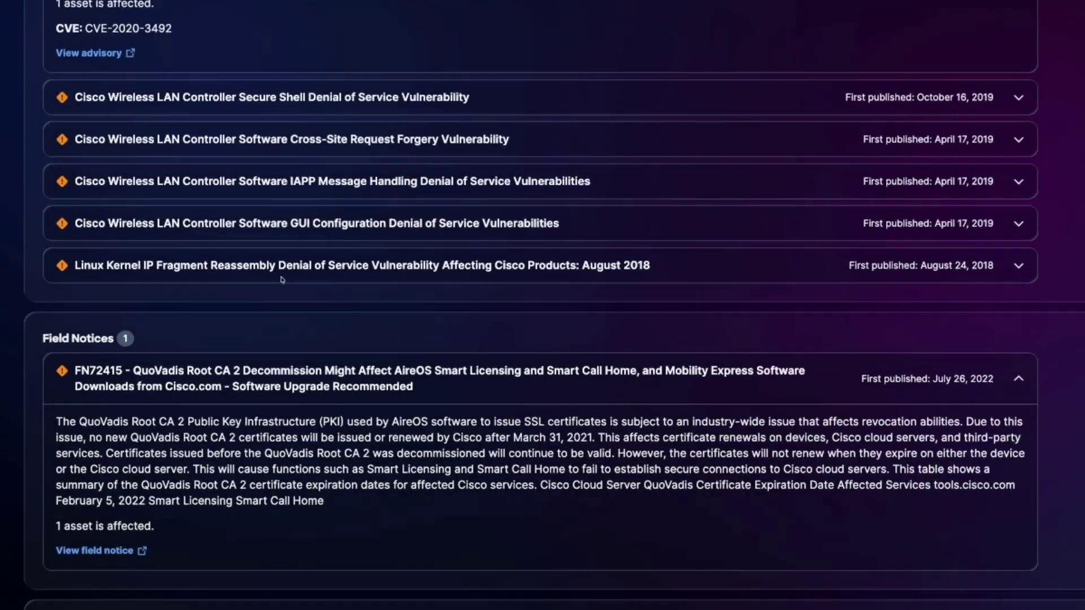
pyautogui.scroll(6, 282, 280)
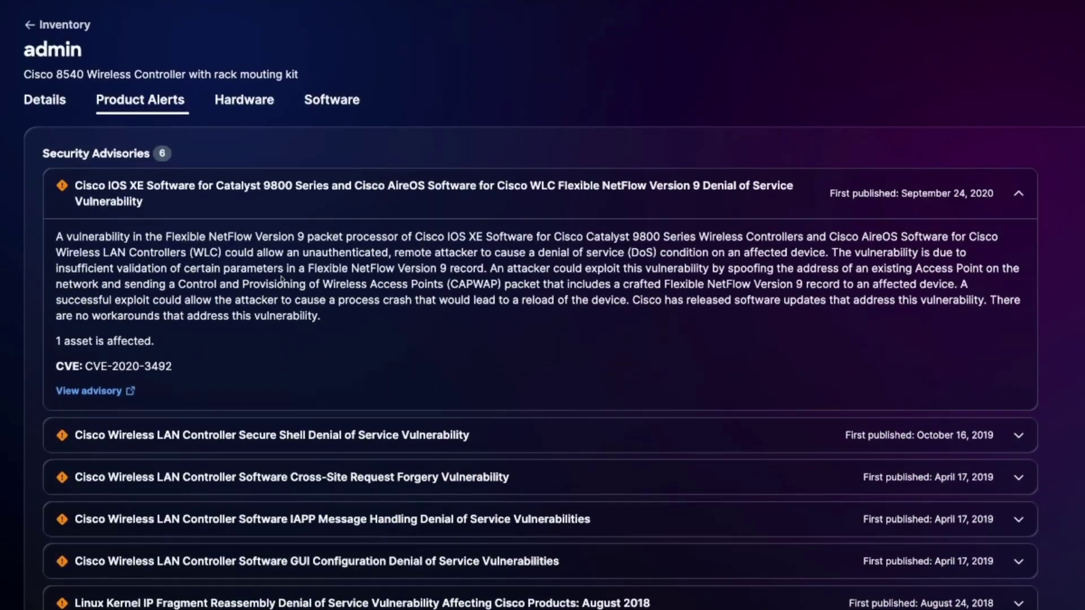
pyautogui.scroll(-1, 283, 250)
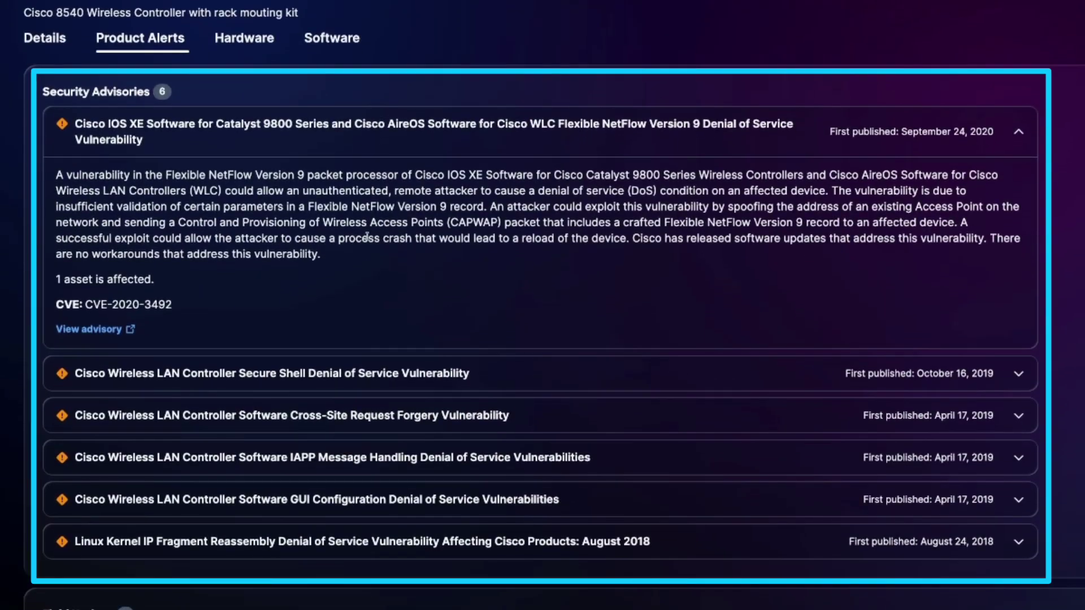
pyautogui.scroll(-3, 328, 202)
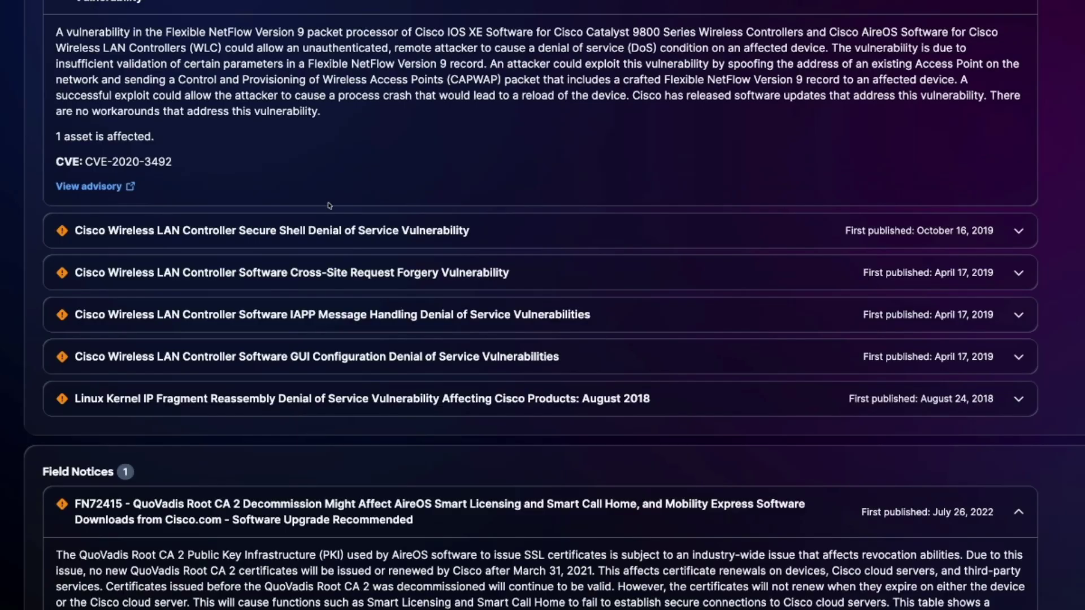
pyautogui.scroll(-6, 329, 206)
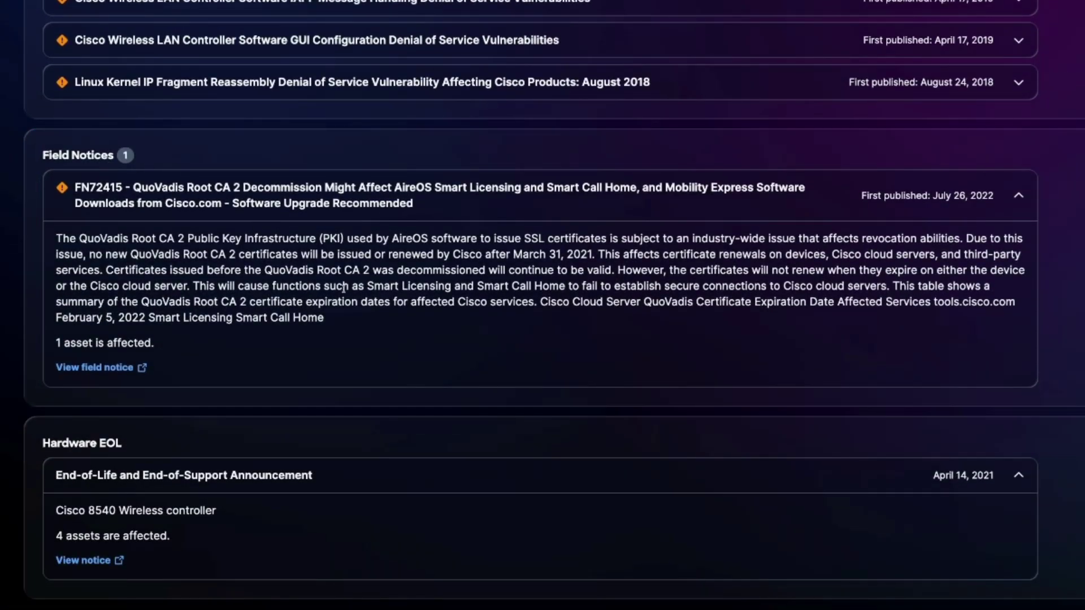
pyautogui.scroll(-2, 331, 301)
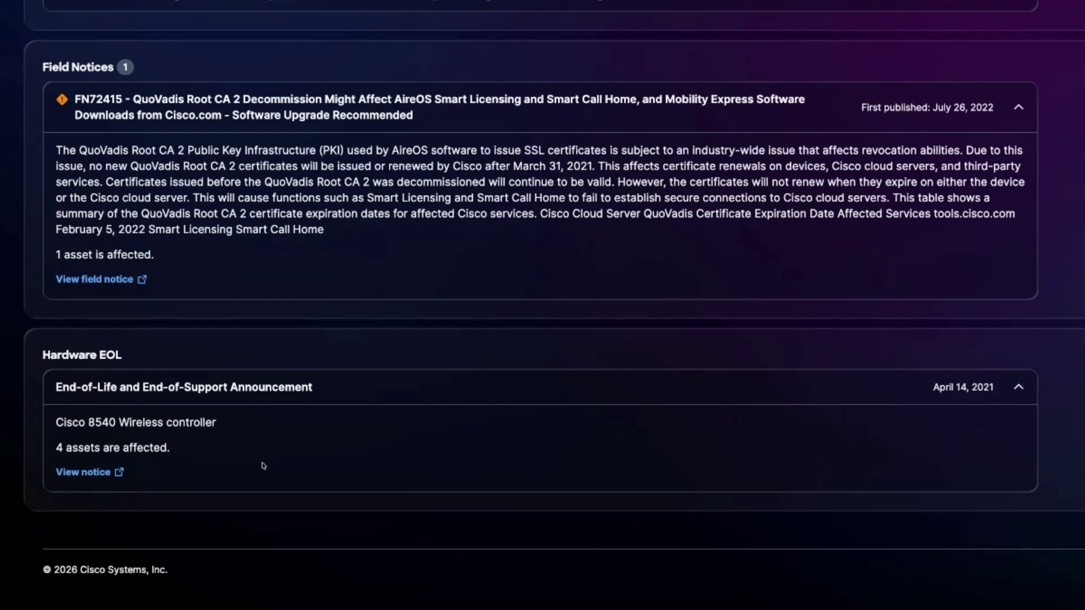
pyautogui.scroll(10, 358, 421)
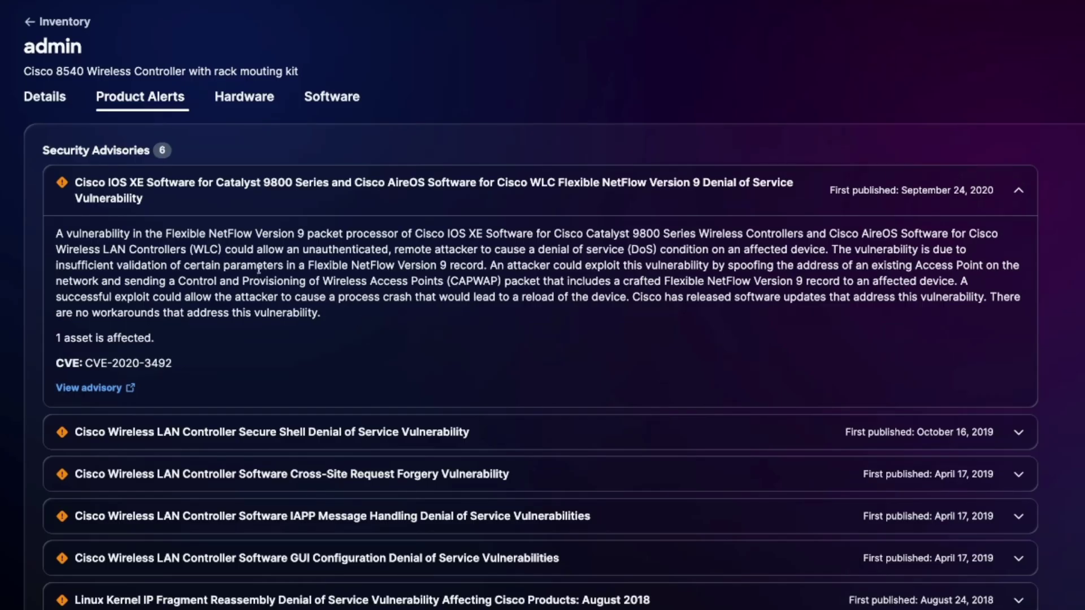
# Review the asset's hardware end-of-life timeline, expanding the Last Ship Date and End of SW Maintenance Releases milestones.
pyautogui.click(255, 100)
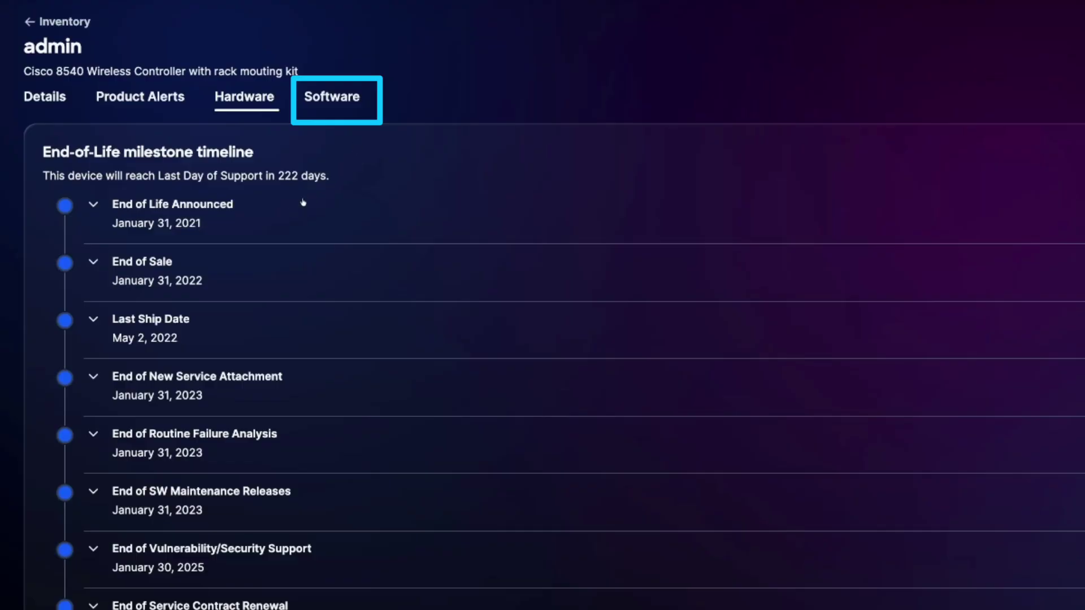
pyautogui.click(92, 320)
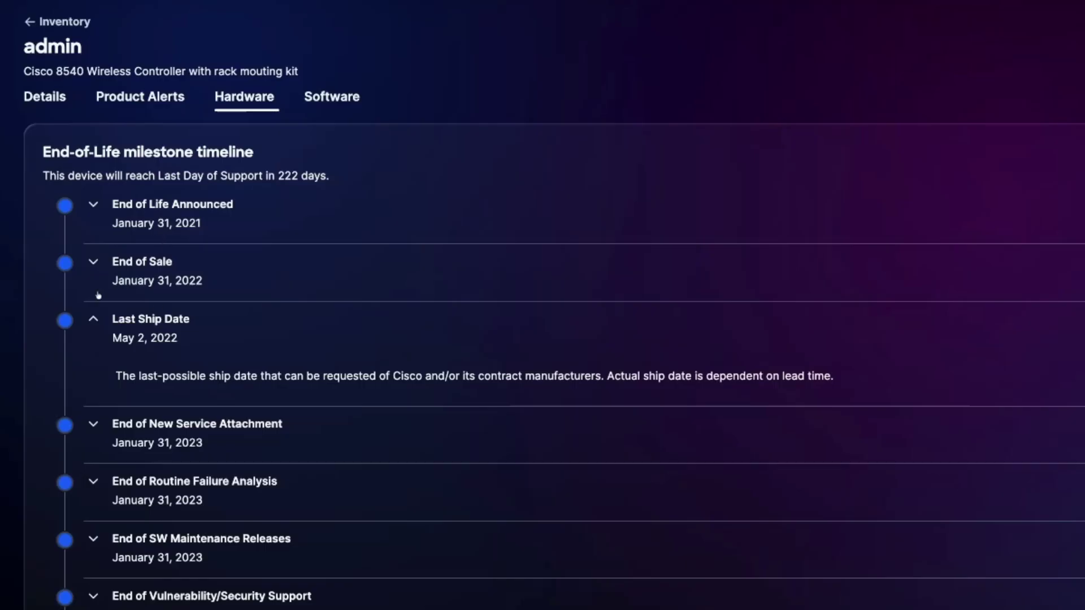
pyautogui.scroll(-3, 89, 497)
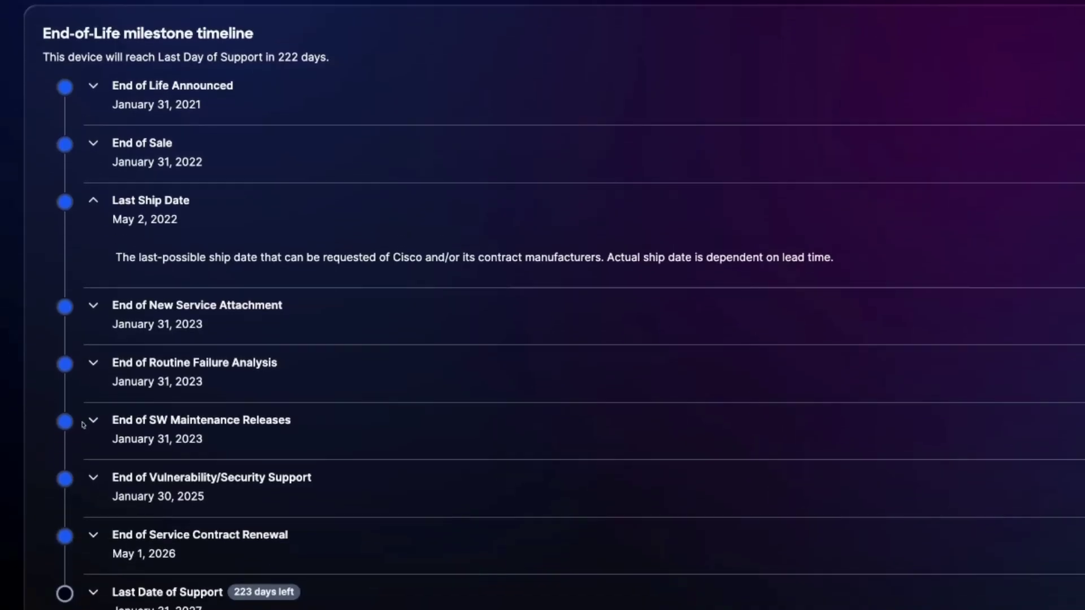
pyautogui.click(94, 366)
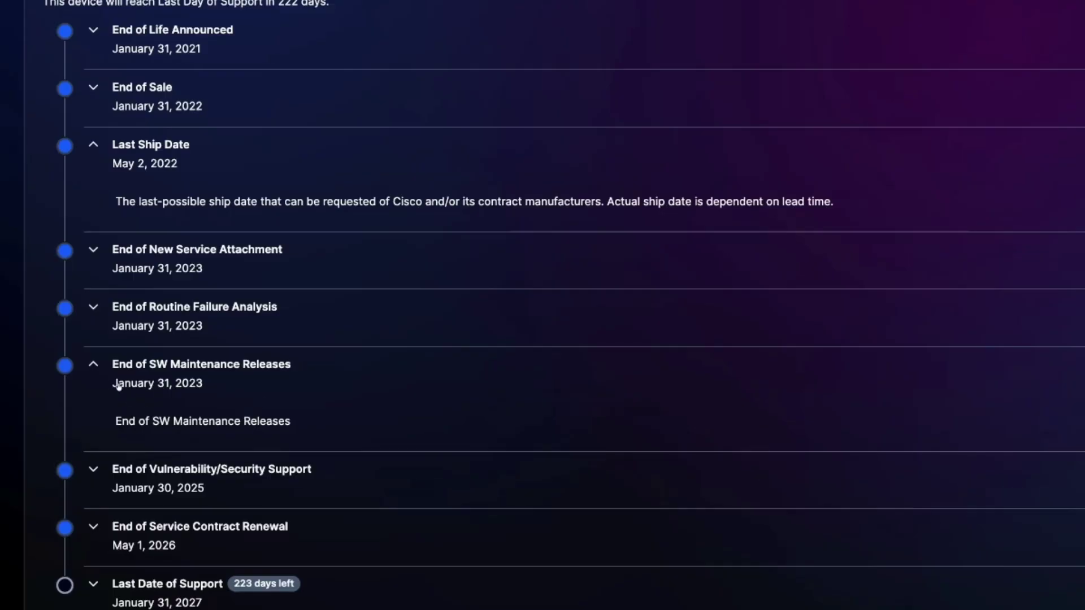
pyautogui.moveTo(115, 386); pyautogui.dragTo(210, 387)
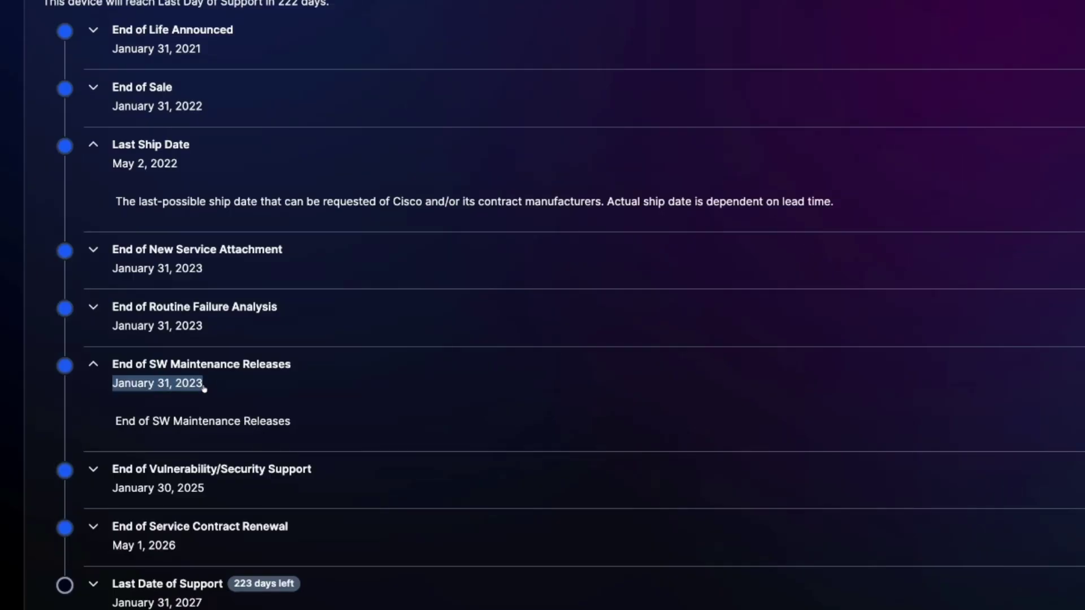
pyautogui.click(102, 366)
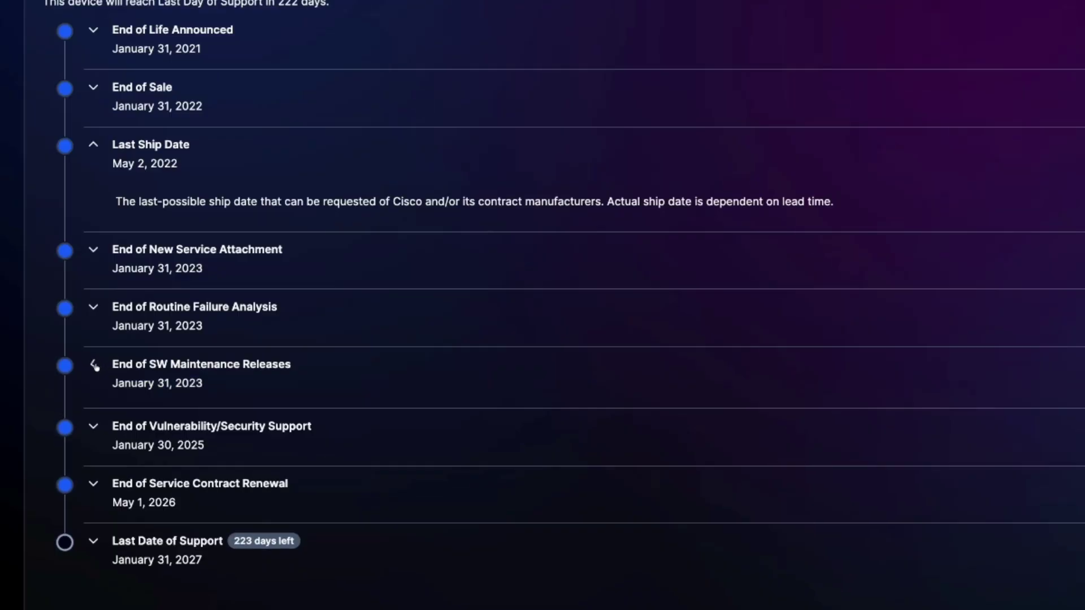
pyautogui.scroll(-1, 339, 339)
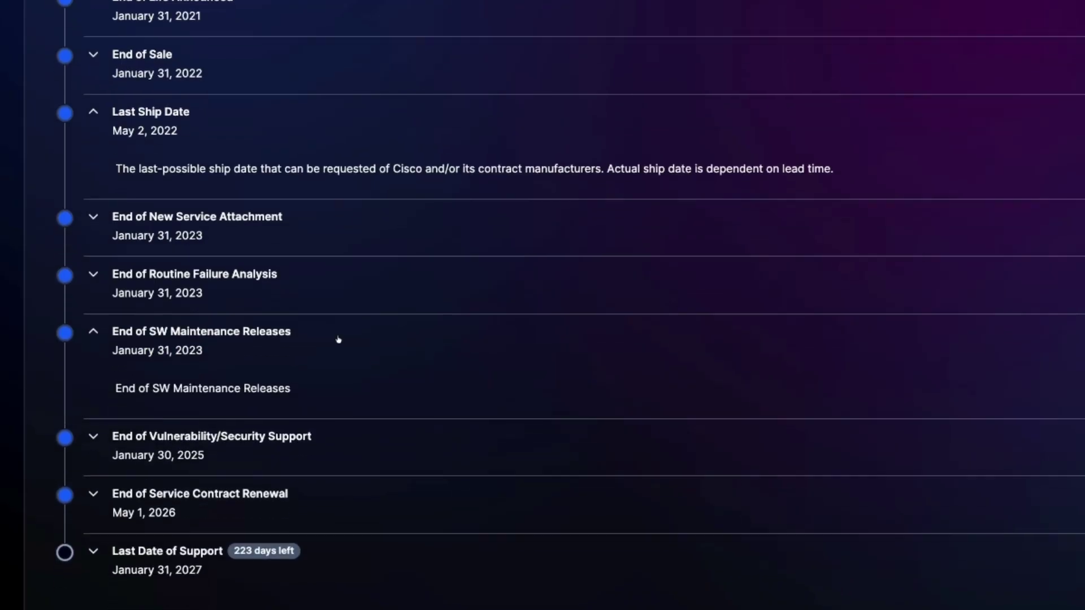
# Review the asset's software version and end-of-life timeline, expanding End of SW Maintenance Releases and Last Date of Support.
pyautogui.scroll(5, 295, 266)
pyautogui.click(323, 91)
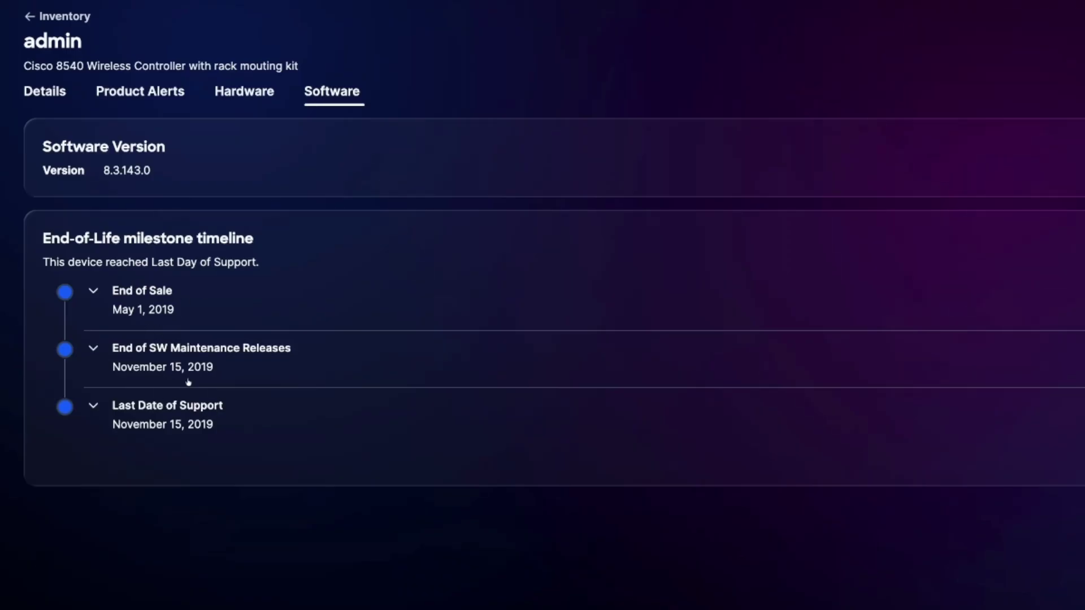
pyautogui.click(93, 348)
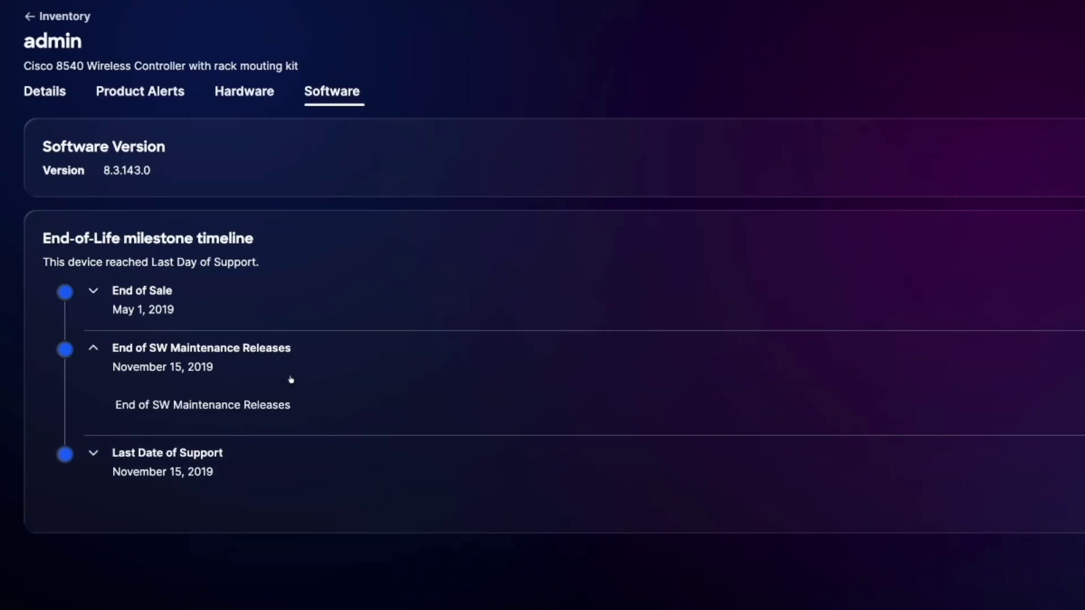
pyautogui.click(94, 454)
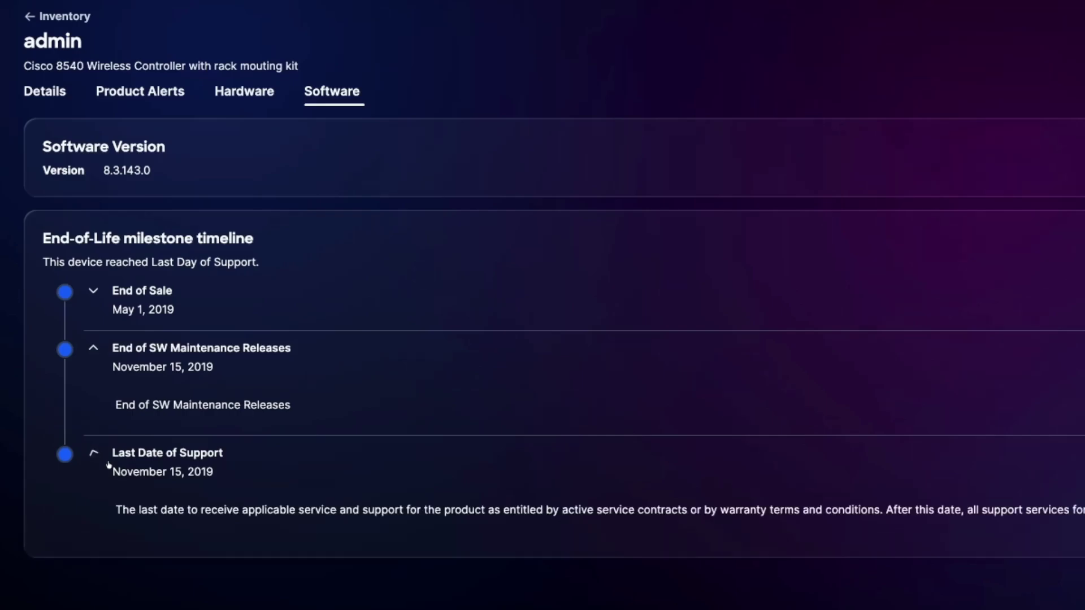